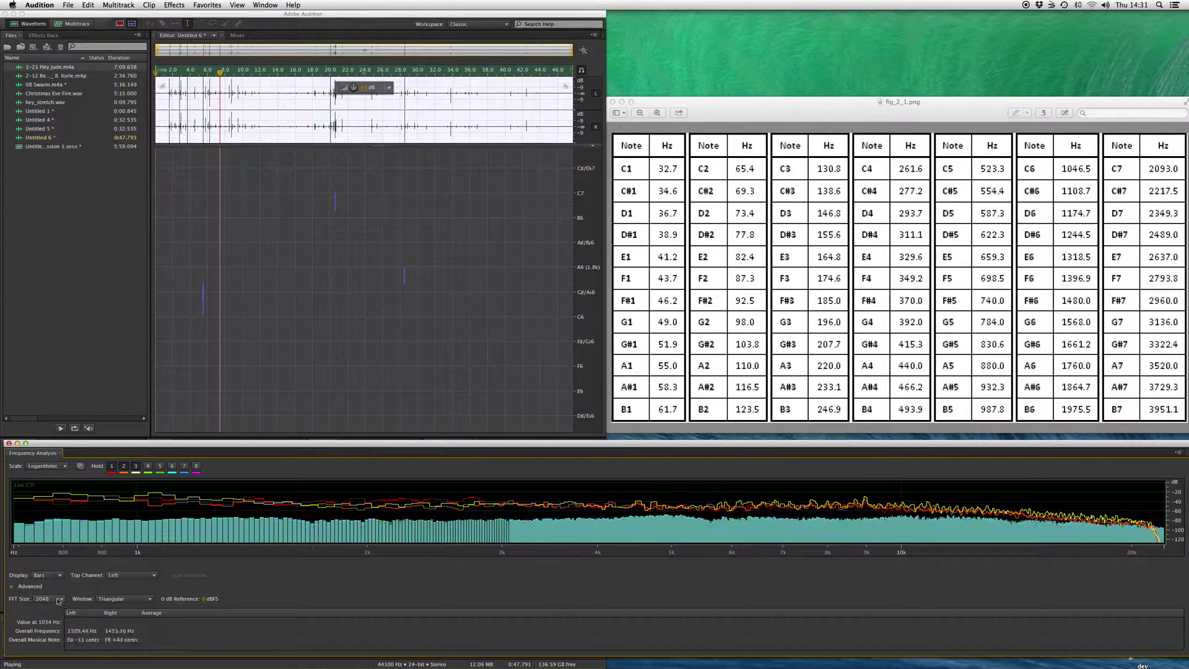
# Collapse the Advanced options of the frequency analysis and stop playback of Untitled 6
pyautogui.click(12, 586)
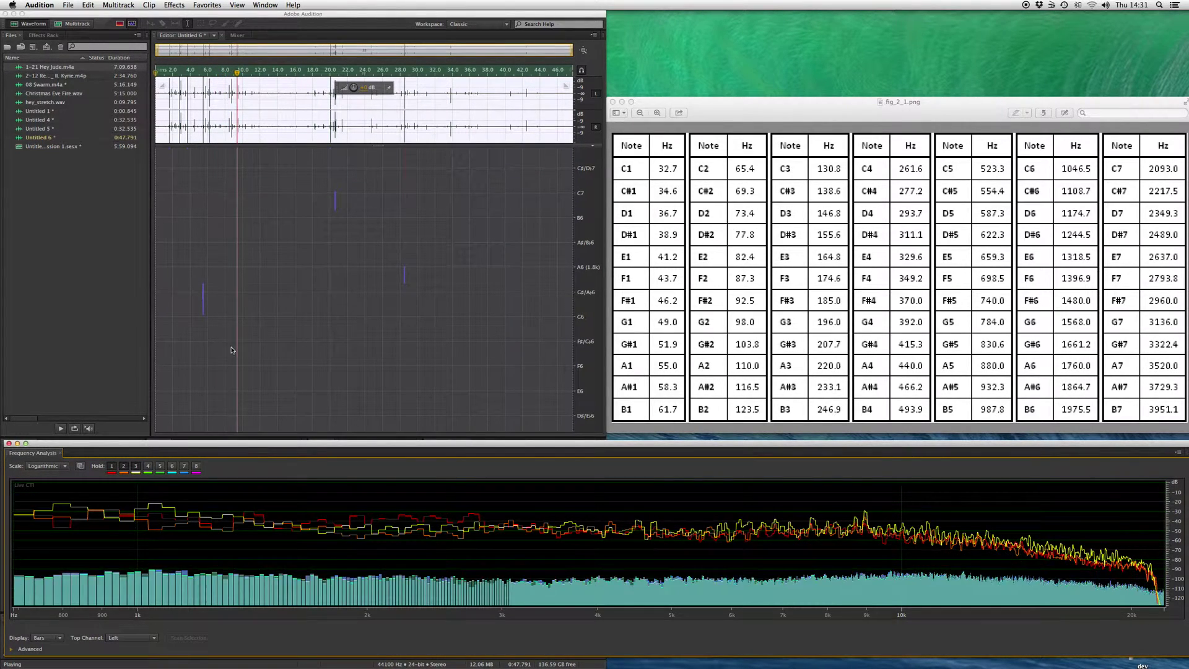
pyautogui.click(286, 117)
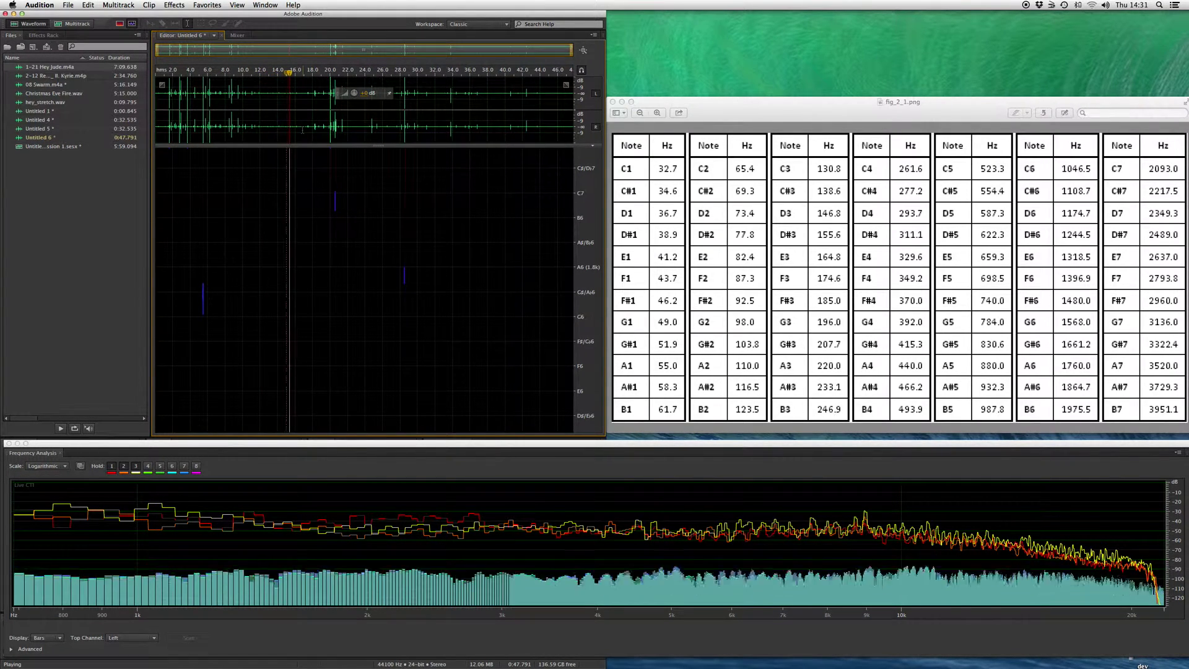
pyautogui.press('space')
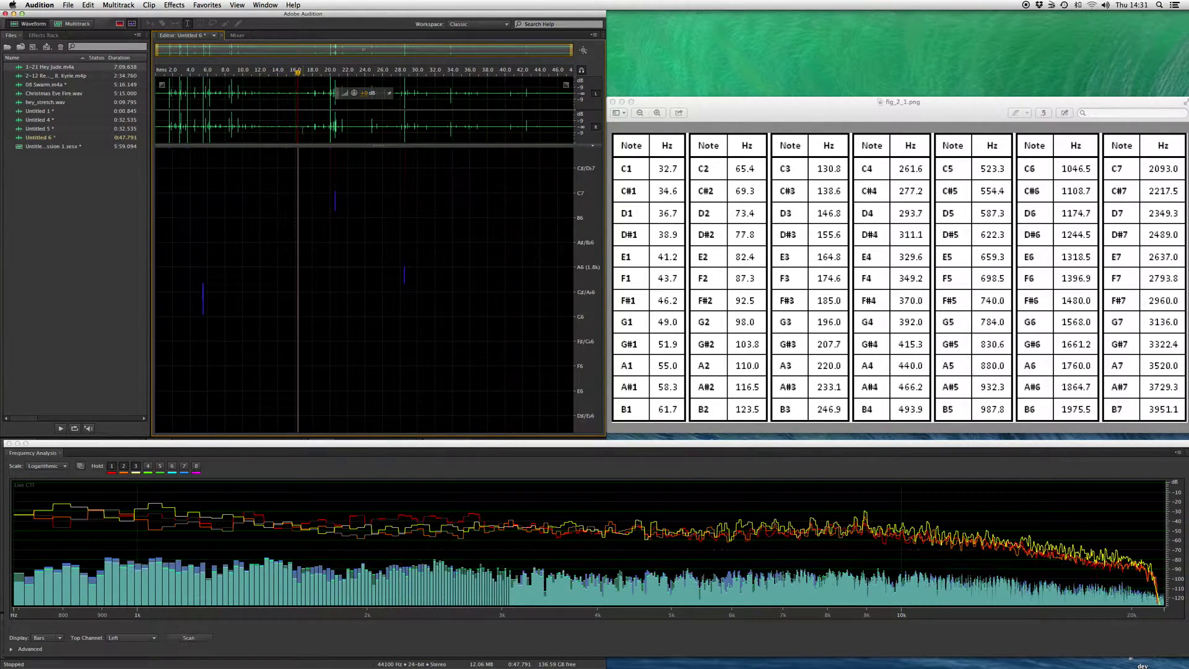
# Apply the Hard Limiter to the whole Untitled 6 recording with the Limit to -6dB preset
pyautogui.click(173, 4)
pyautogui.moveTo(273, 113)
pyautogui.click(342, 150)
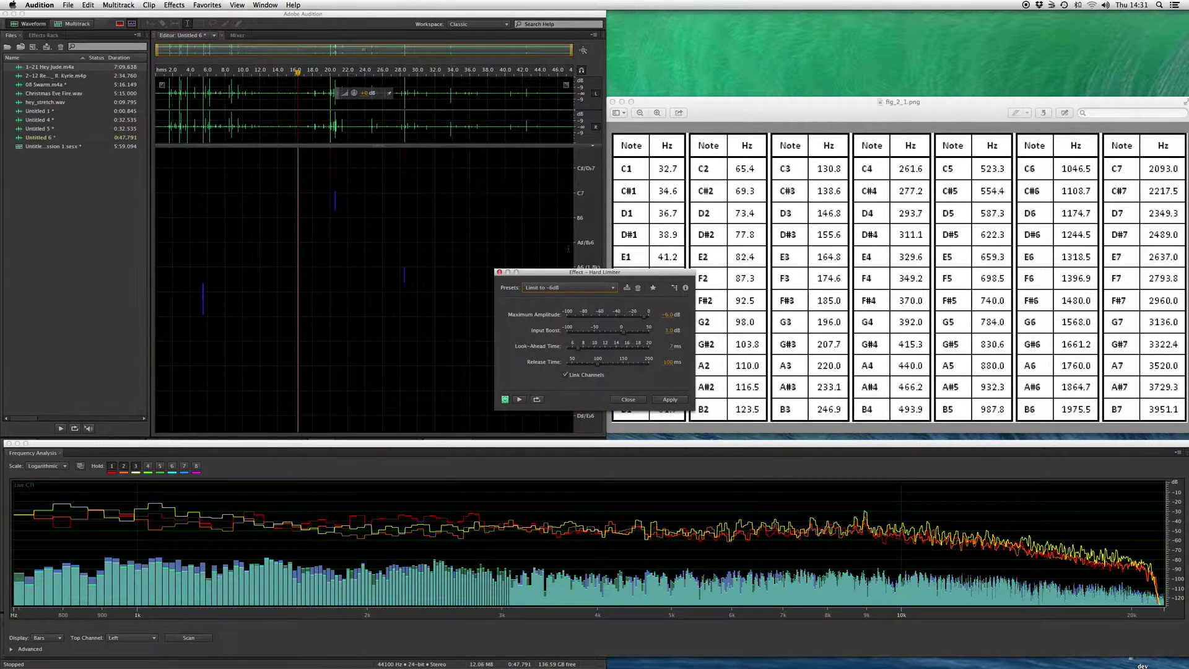
pyautogui.click(669, 400)
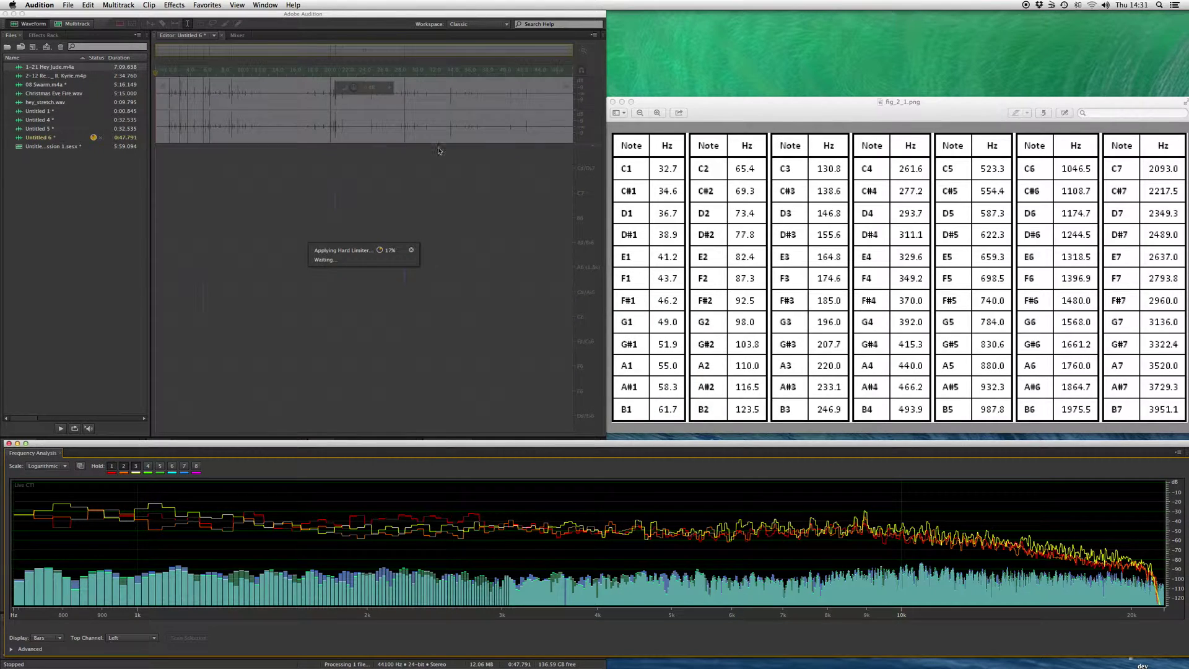
# Normalize all channels of the limited recording equally and play back the beginning of the result
pyautogui.moveTo(241, 144); pyautogui.dragTo(241, 279)
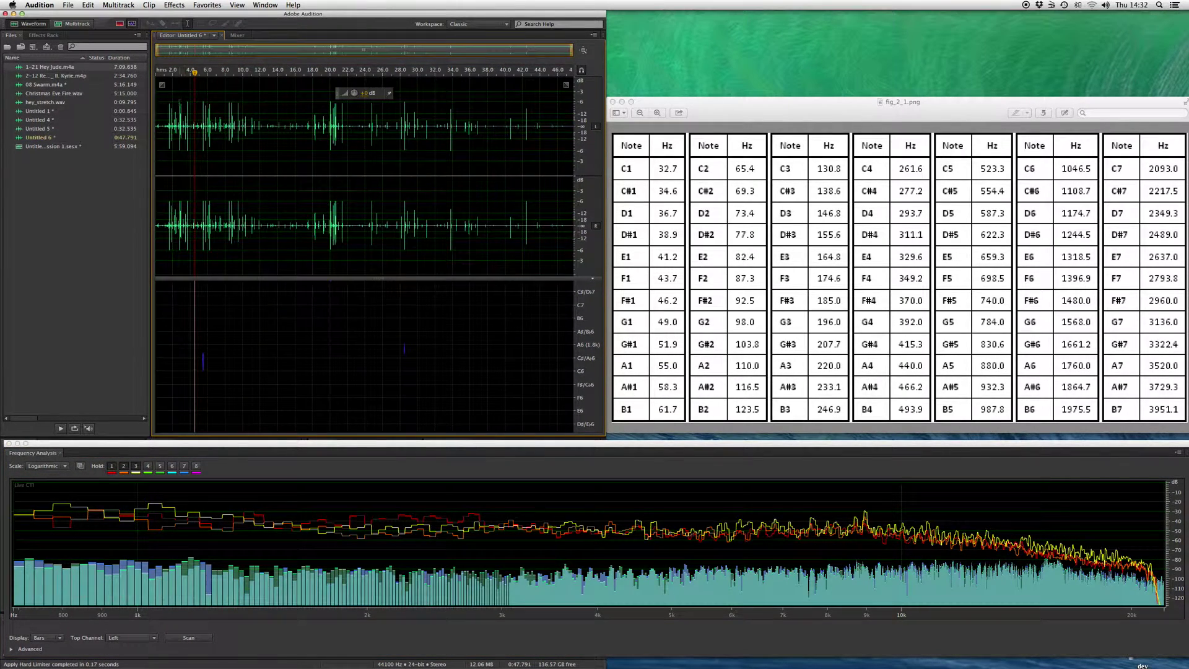
pyautogui.click(163, 5)
pyautogui.moveTo(234, 114)
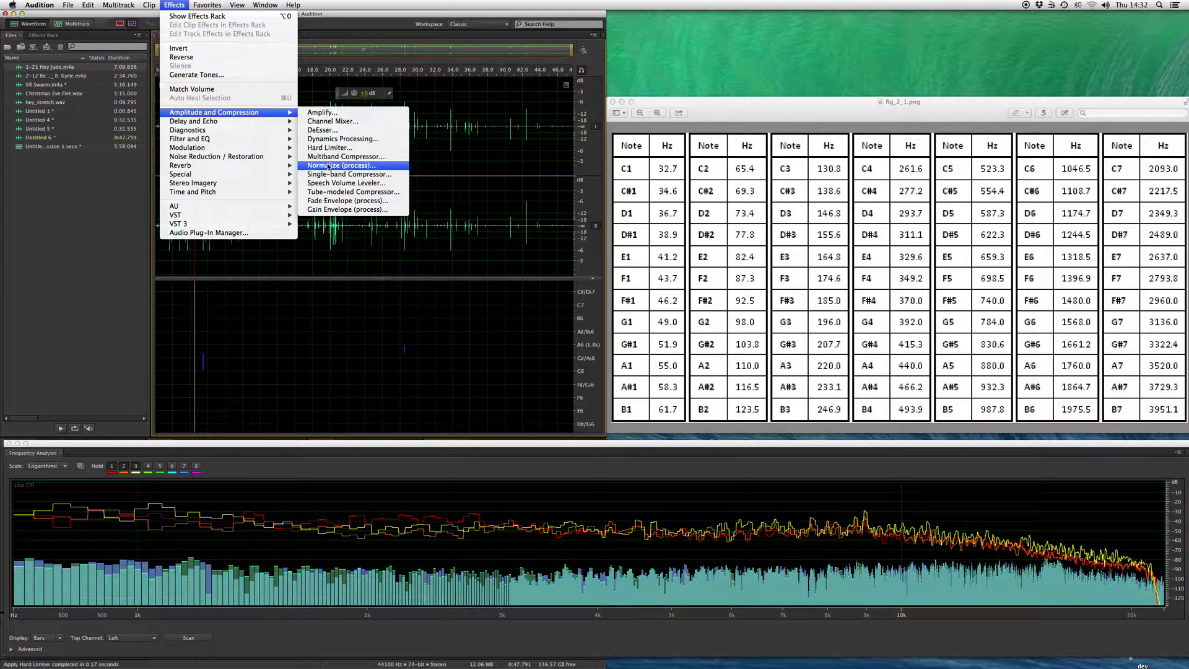
pyautogui.click(331, 165)
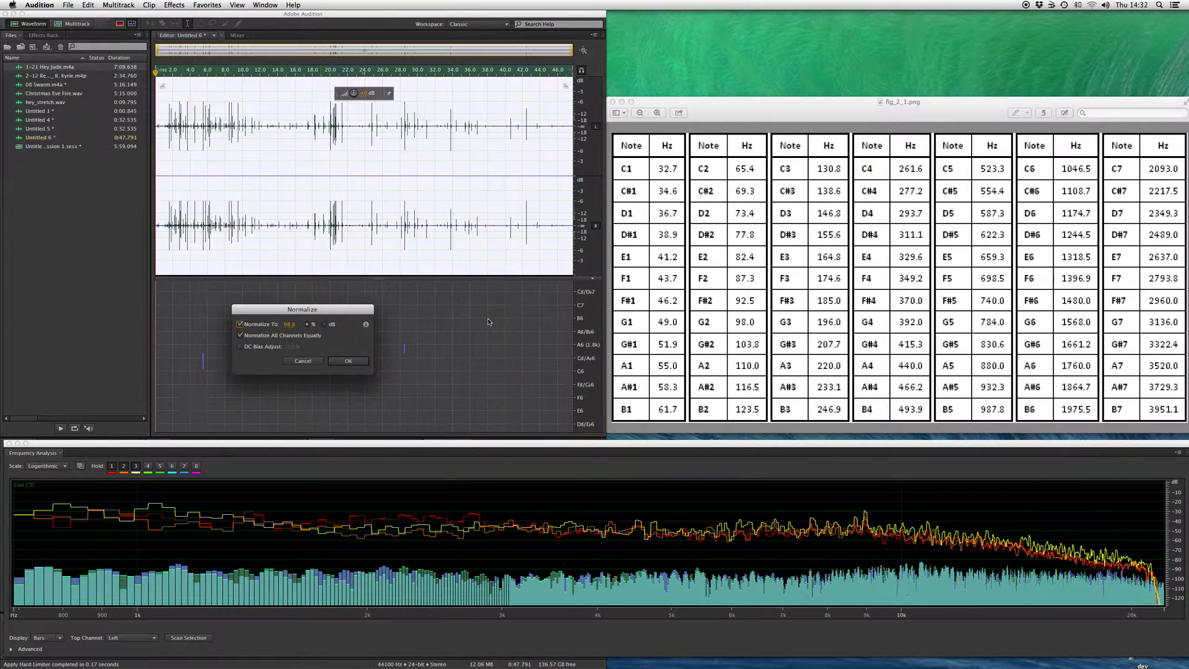
pyautogui.click(359, 364)
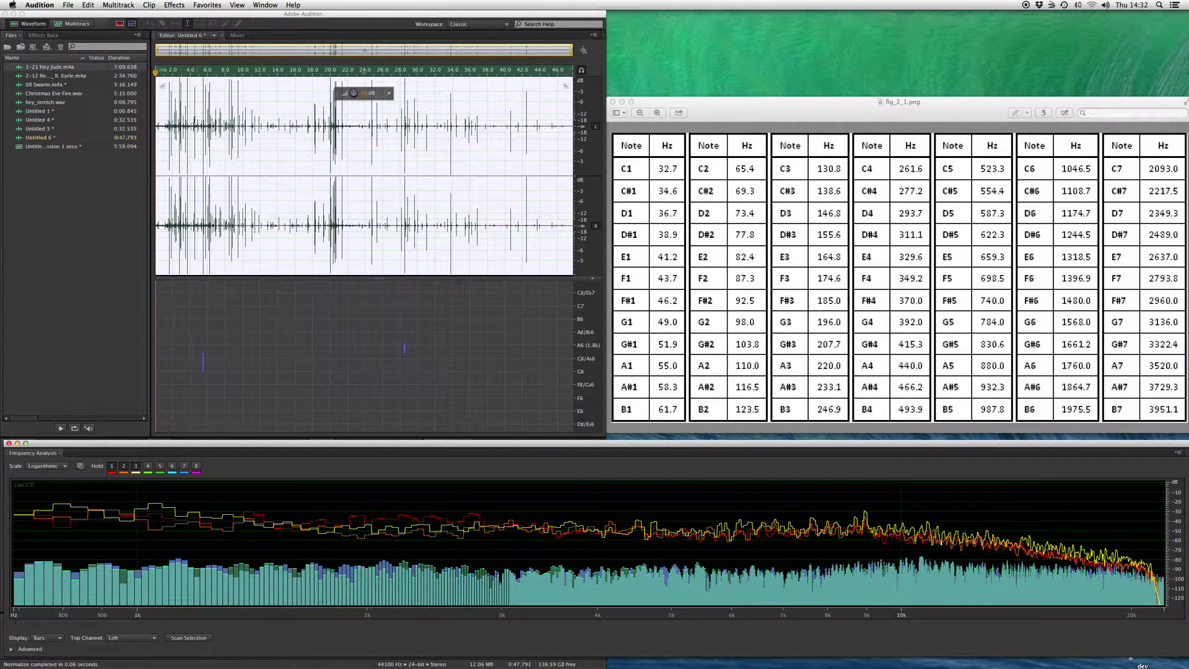
pyautogui.press('space')
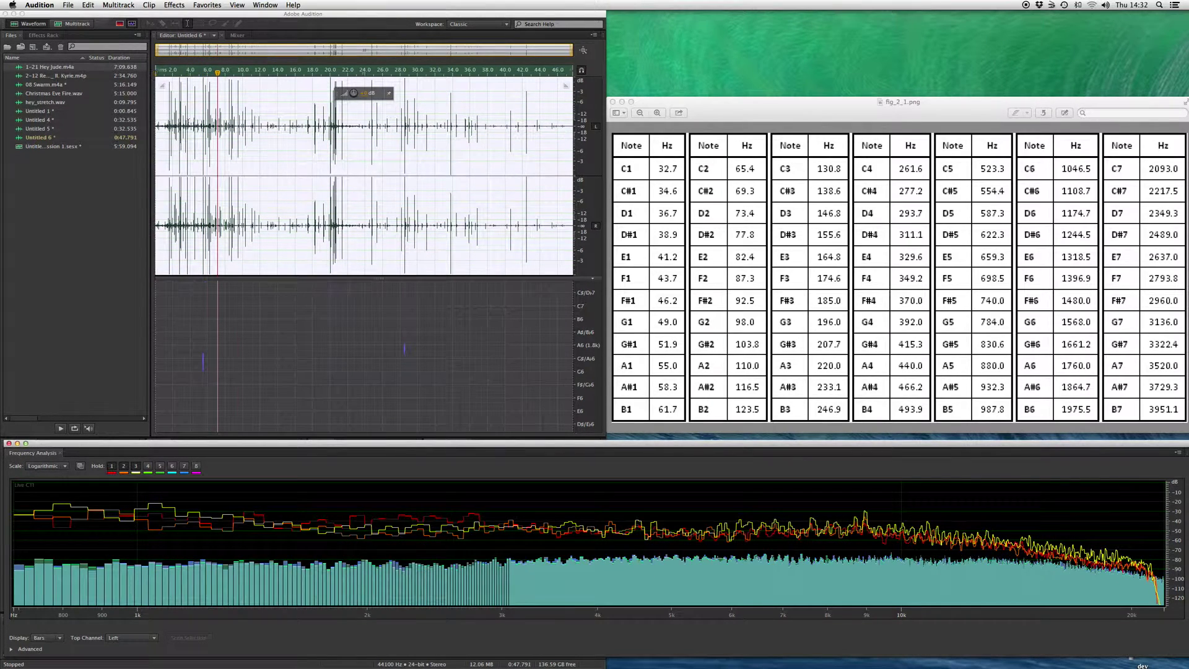
pyautogui.press('space')
# Open the FFT Filter for the recording, load the (Default) preset and start the effect preview
pyautogui.click(174, 5)
pyautogui.moveTo(210, 139)
pyautogui.click(325, 140)
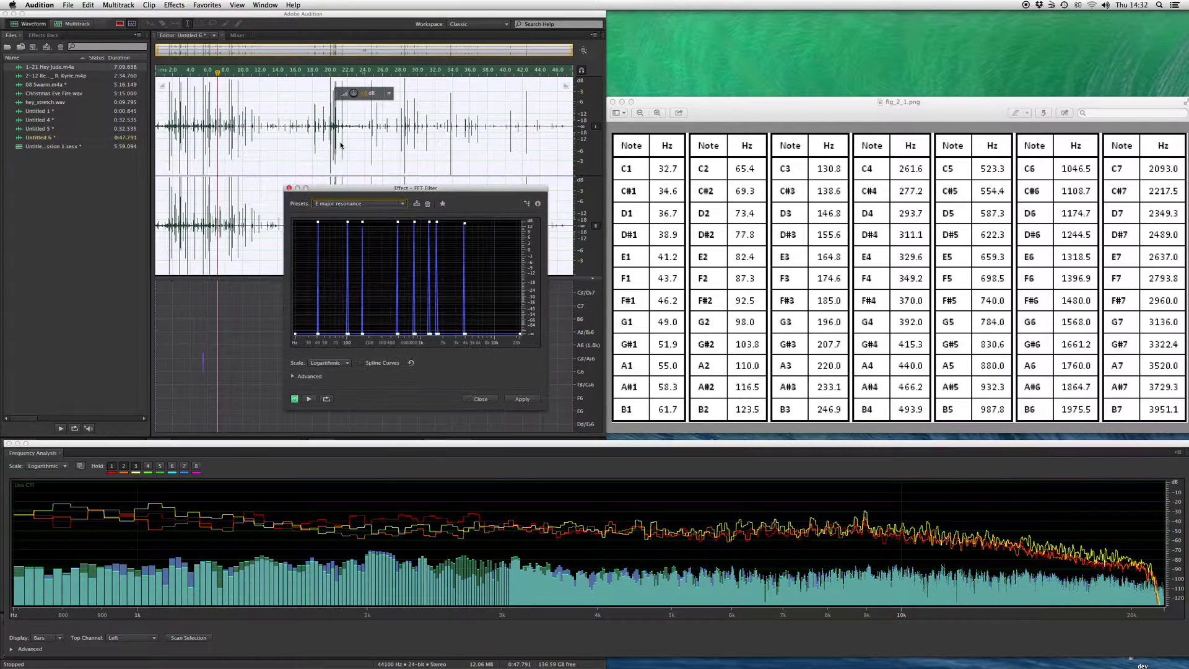
pyautogui.click(384, 204)
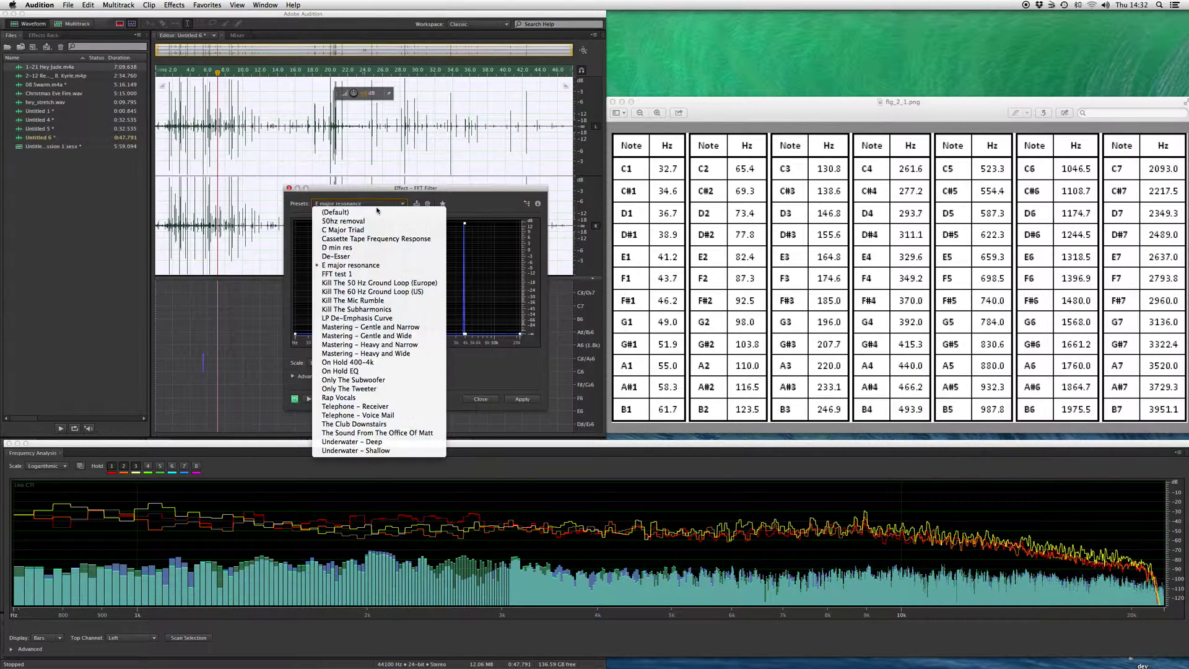
pyautogui.click(371, 213)
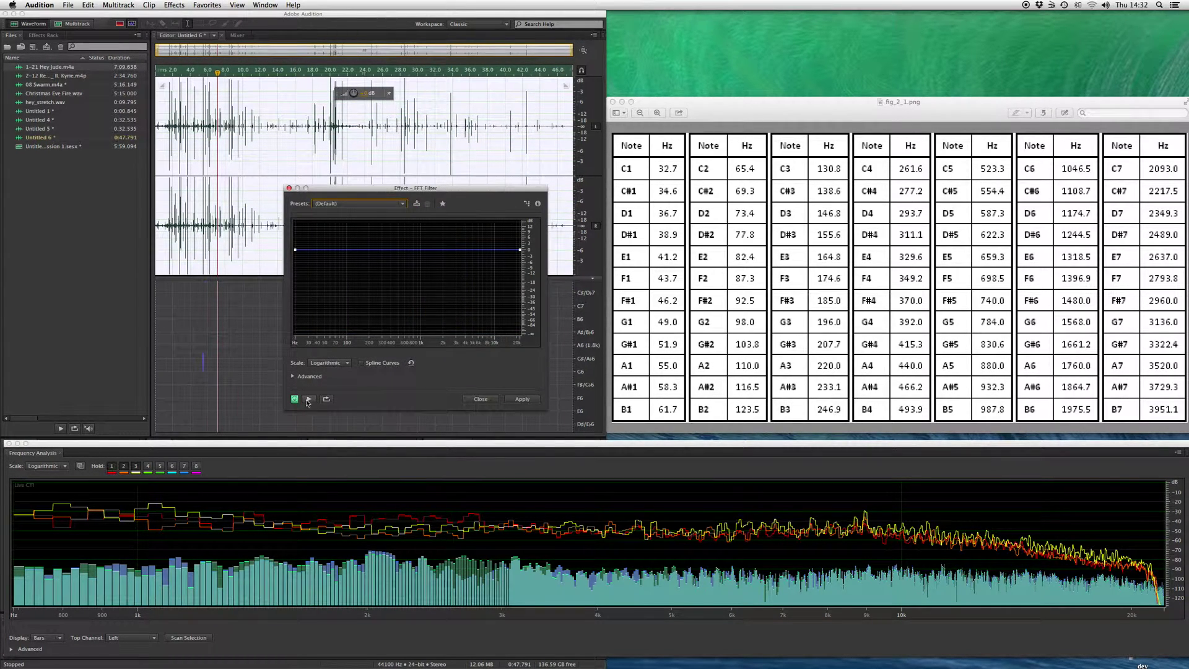
pyautogui.click(294, 376)
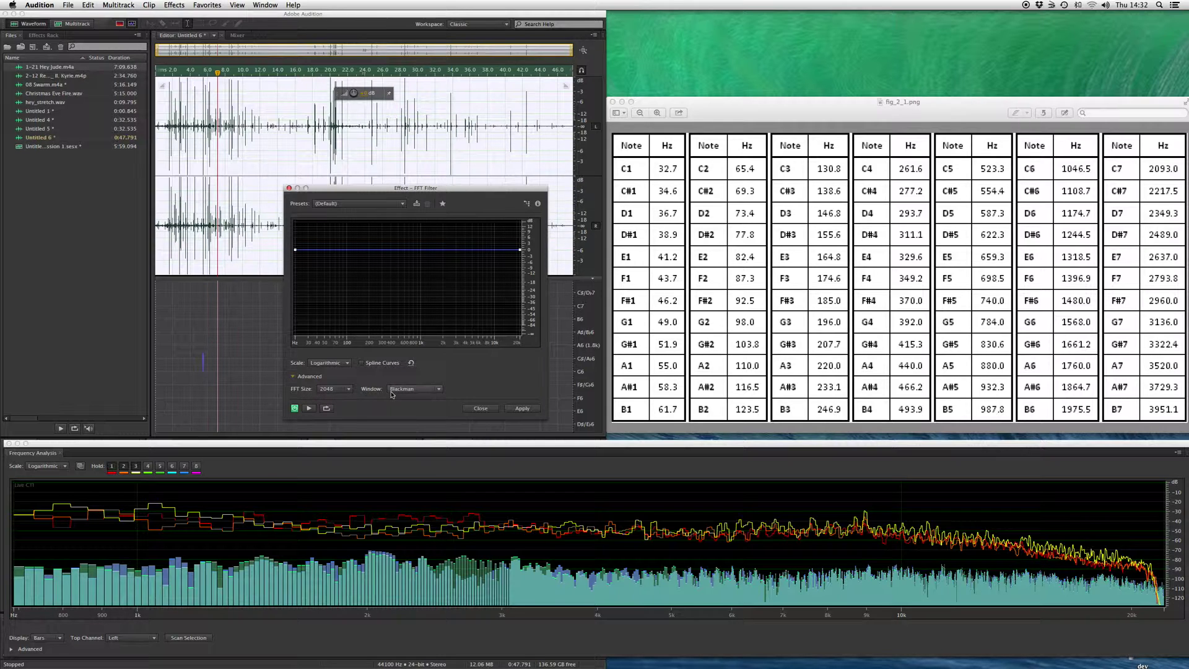
pyautogui.click(294, 377)
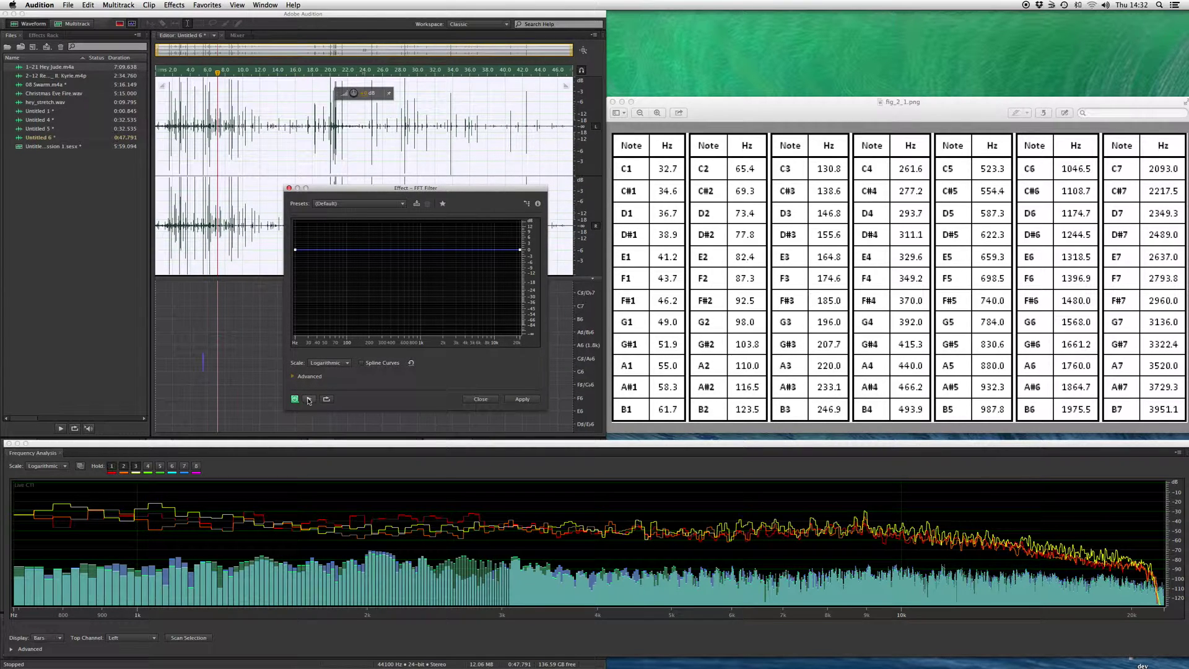
pyautogui.click(308, 399)
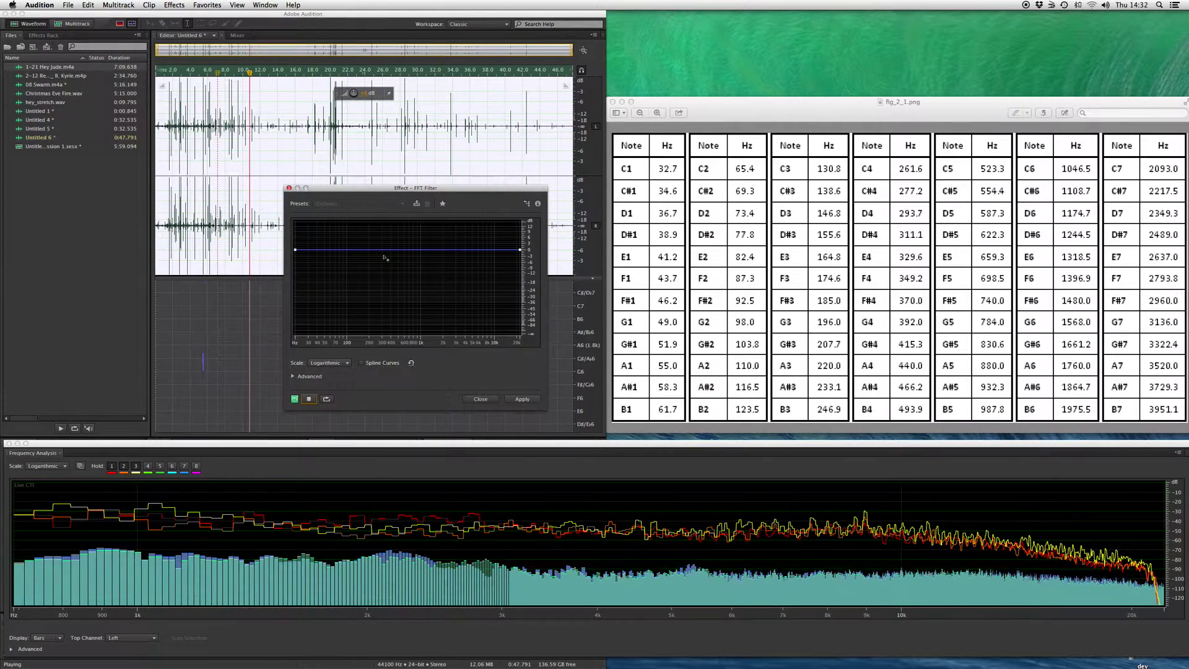
# Pull both ends of the filter curve down to full cut and shape one narrow boosted peak at about 550 Hz
pyautogui.click(402, 251)
pyautogui.moveTo(296, 250); pyautogui.dragTo(296, 333)
pyautogui.moveTo(347, 297); pyautogui.dragTo(399, 333)
pyautogui.moveTo(402, 251); pyautogui.dragTo(431, 334)
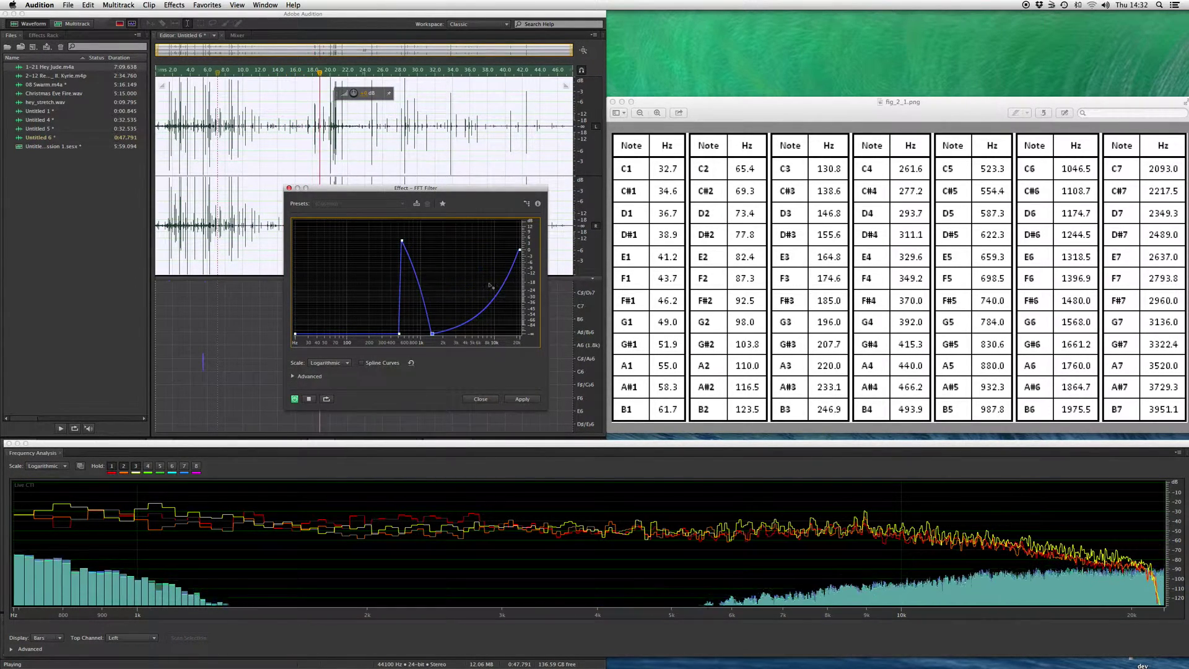
pyautogui.moveTo(519, 250); pyautogui.dragTo(520, 333)
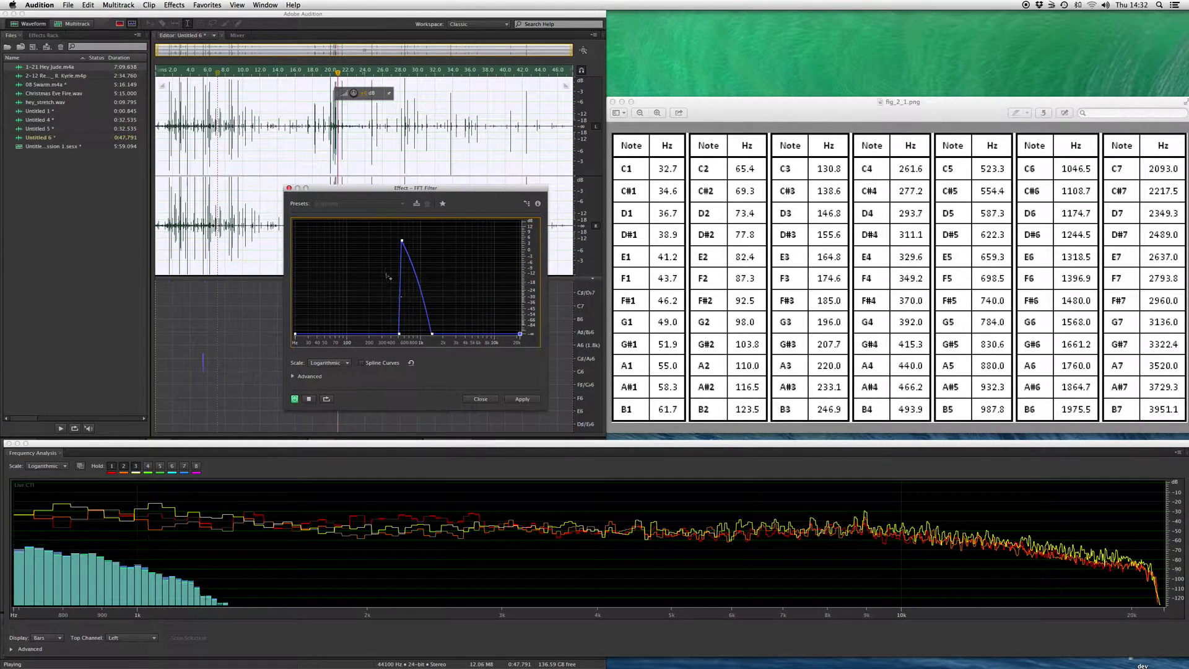
pyautogui.moveTo(431, 334); pyautogui.dragTo(402, 335)
pyautogui.moveTo(402, 240); pyautogui.dragTo(403, 230)
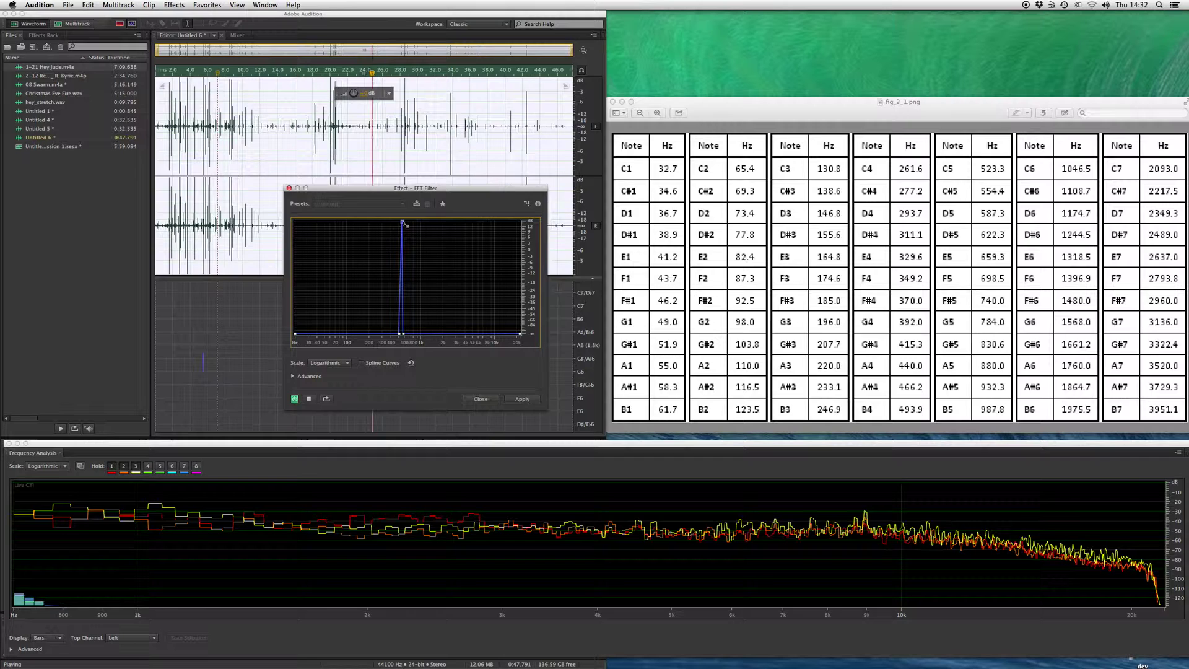
# Widen the base of the 550 Hz peak slightly and add a second narrow boosted peak at about 2.4 kHz
pyautogui.moveTo(408, 332); pyautogui.dragTo(413, 334)
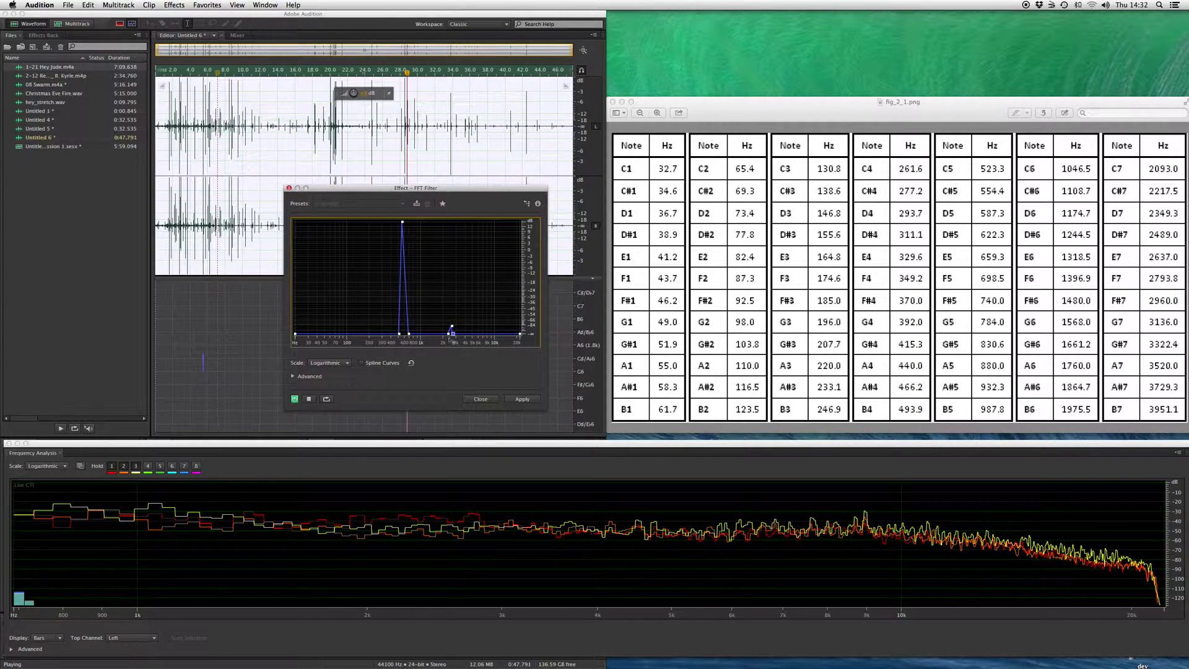
pyautogui.moveTo(453, 331); pyautogui.dragTo(451, 300)
pyautogui.moveTo(449, 239); pyautogui.dragTo(448, 226)
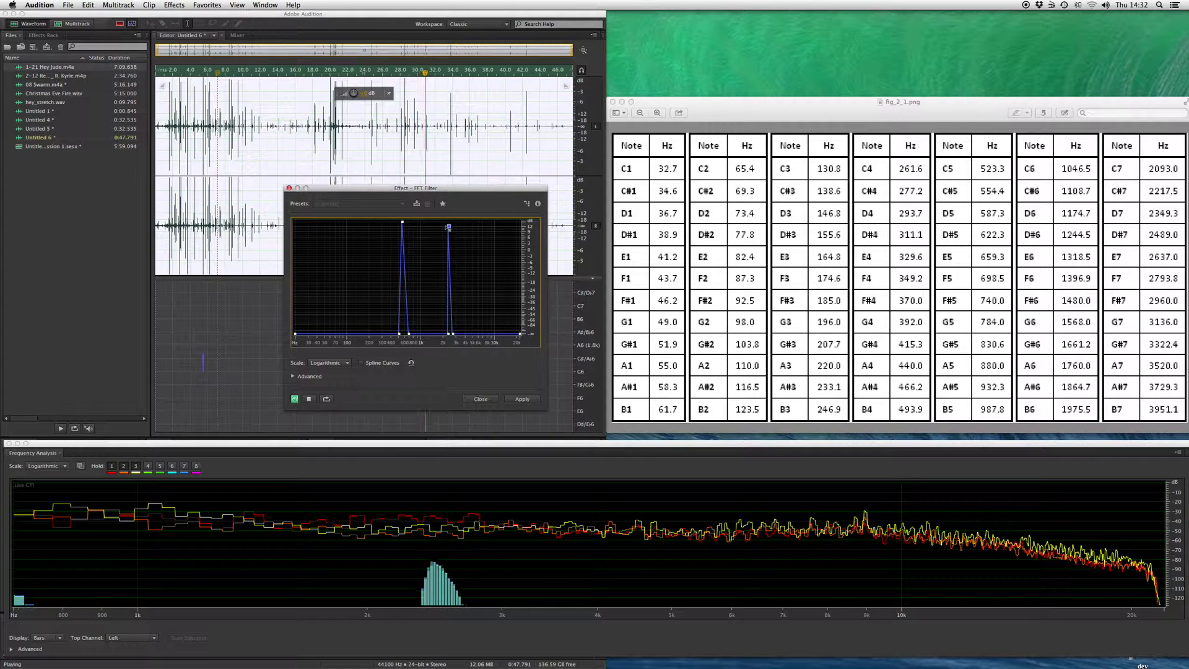
pyautogui.moveTo(451, 334); pyautogui.dragTo(450, 334)
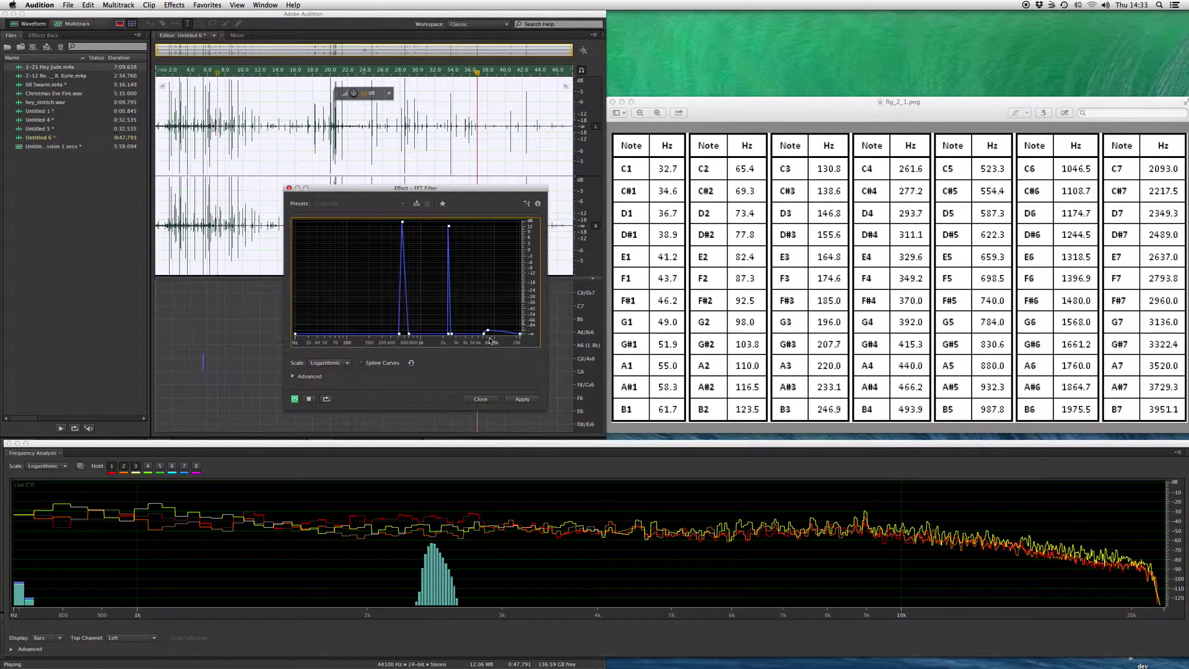
# Add two more boosted peaks to the filter curve, at about 7 kHz and about 70 Hz
pyautogui.moveTo(488, 330); pyautogui.dragTo(485, 220)
pyautogui.moveTo(336, 334); pyautogui.dragTo(336, 271)
pyautogui.click(333, 334)
pyautogui.moveTo(398, 333); pyautogui.dragTo(338, 334)
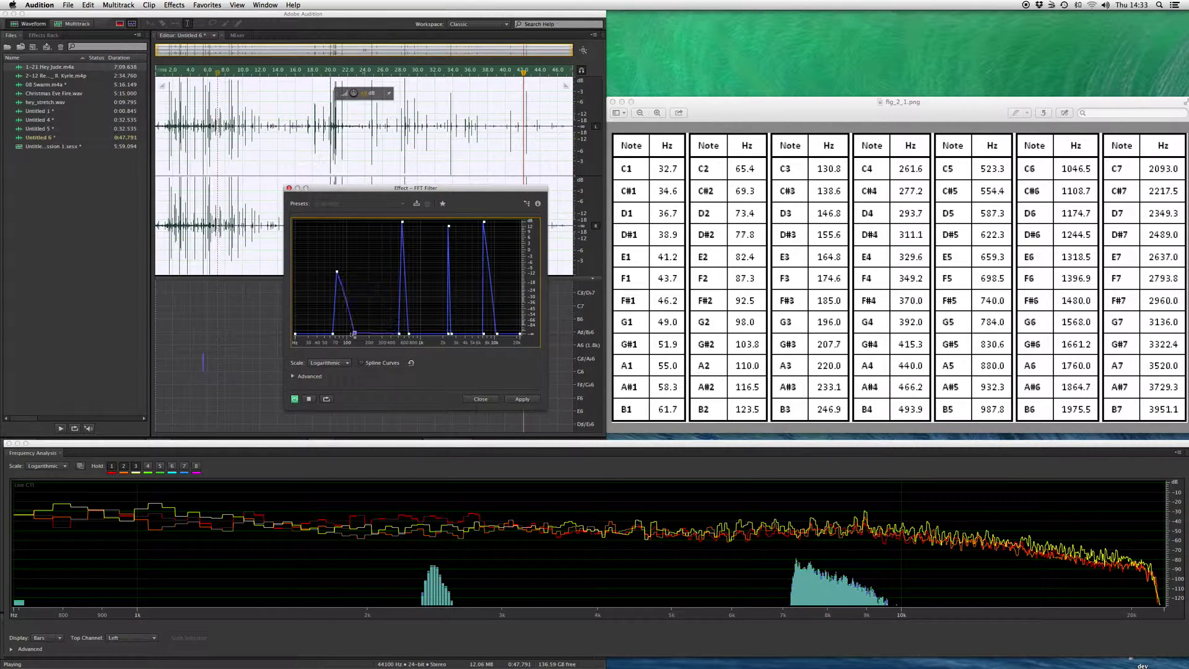
pyautogui.click(337, 272)
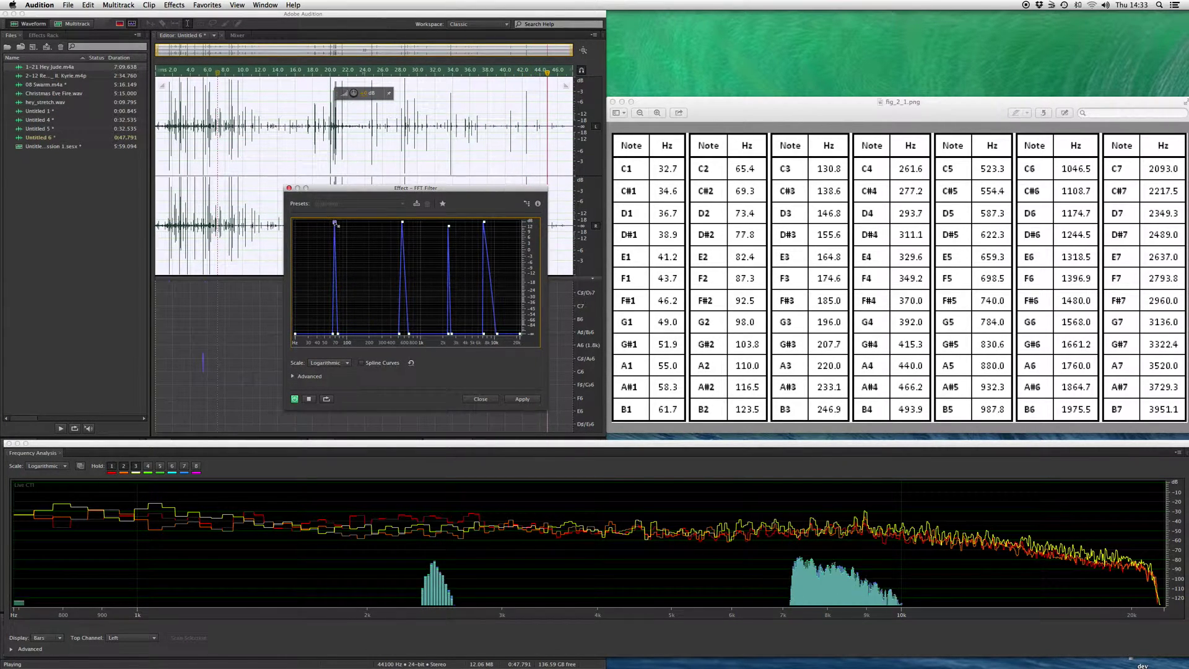
# Restart the preview and add a boosted peak at about 440 Hz, just below the 550 Hz peak
pyautogui.moveTo(374, 309); pyautogui.dragTo(372, 298)
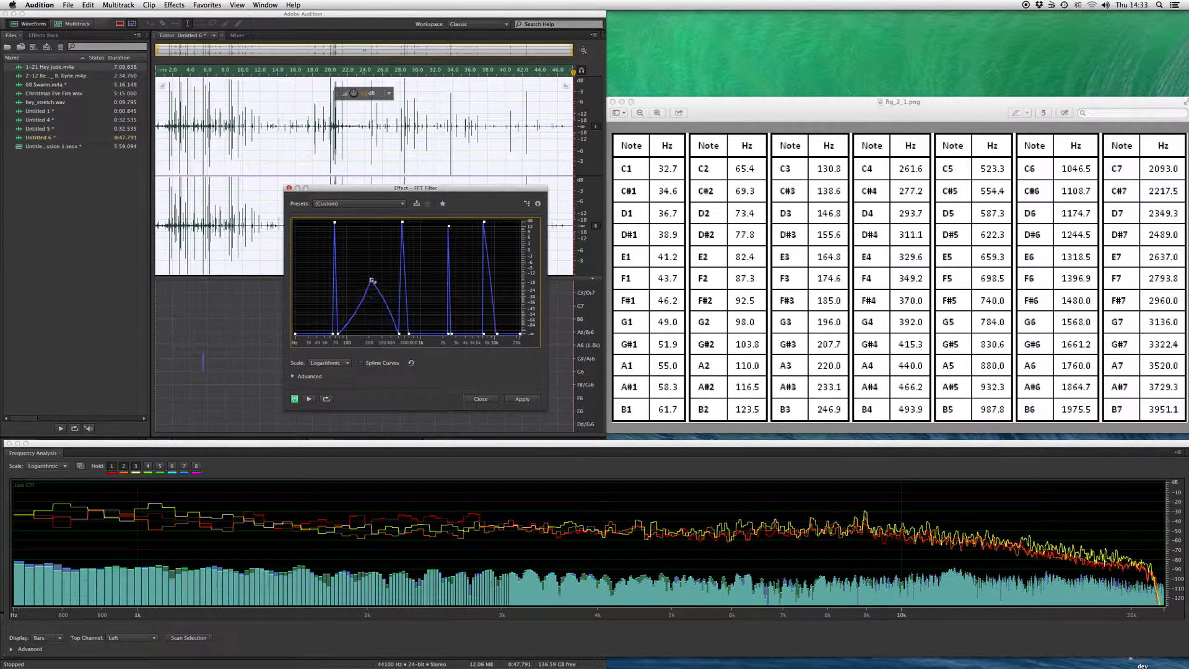
pyautogui.click(312, 398)
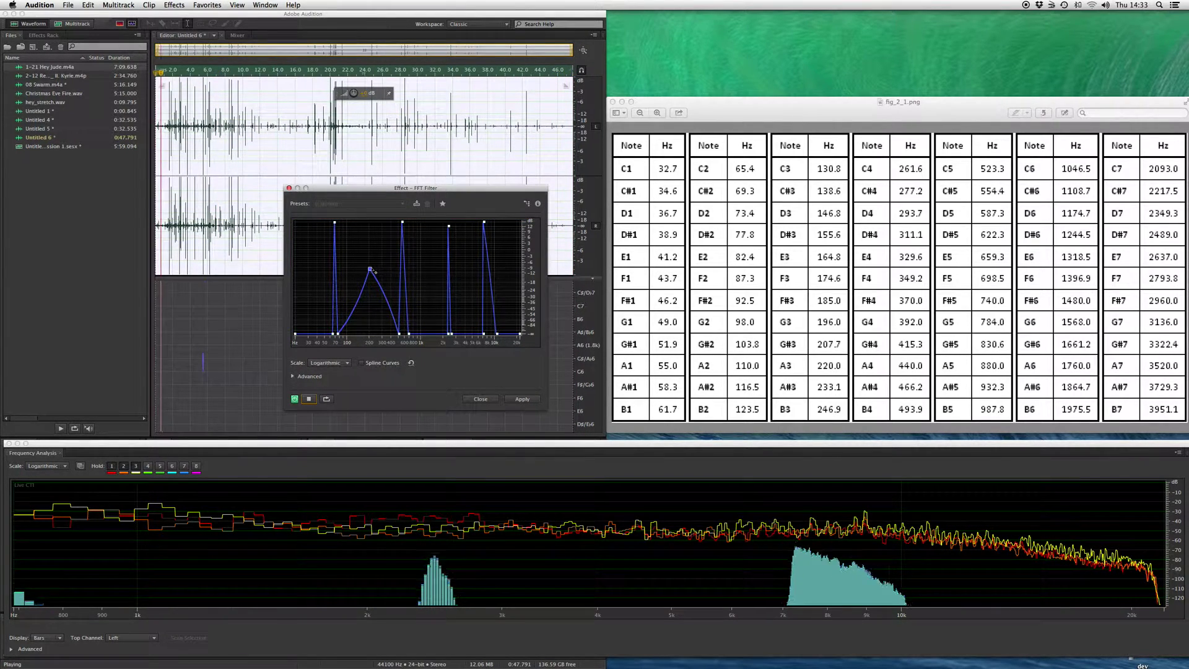
pyautogui.moveTo(370, 269); pyautogui.dragTo(395, 222)
pyautogui.click(375, 292)
# Add a boosted peak at about 1.3 kHz and narrow its base with full-cut points on both sides
pyautogui.moveTo(380, 302); pyautogui.dragTo(430, 222)
pyautogui.moveTo(424, 307); pyautogui.dragTo(424, 334)
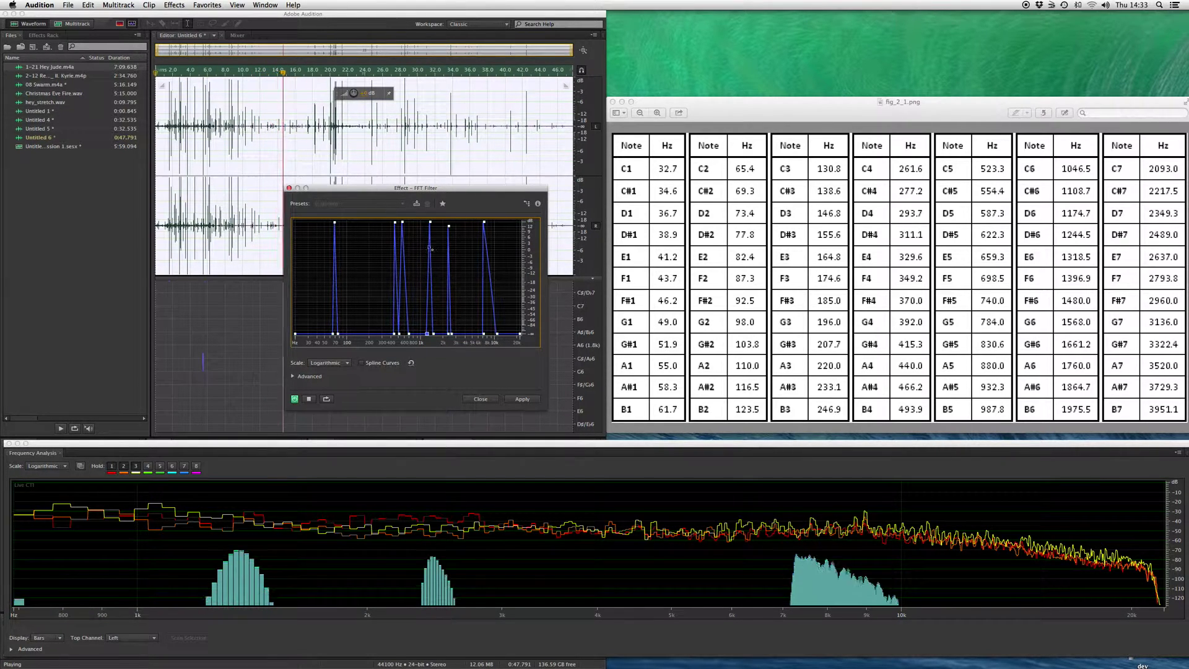
pyautogui.moveTo(430, 221); pyautogui.dragTo(429, 221)
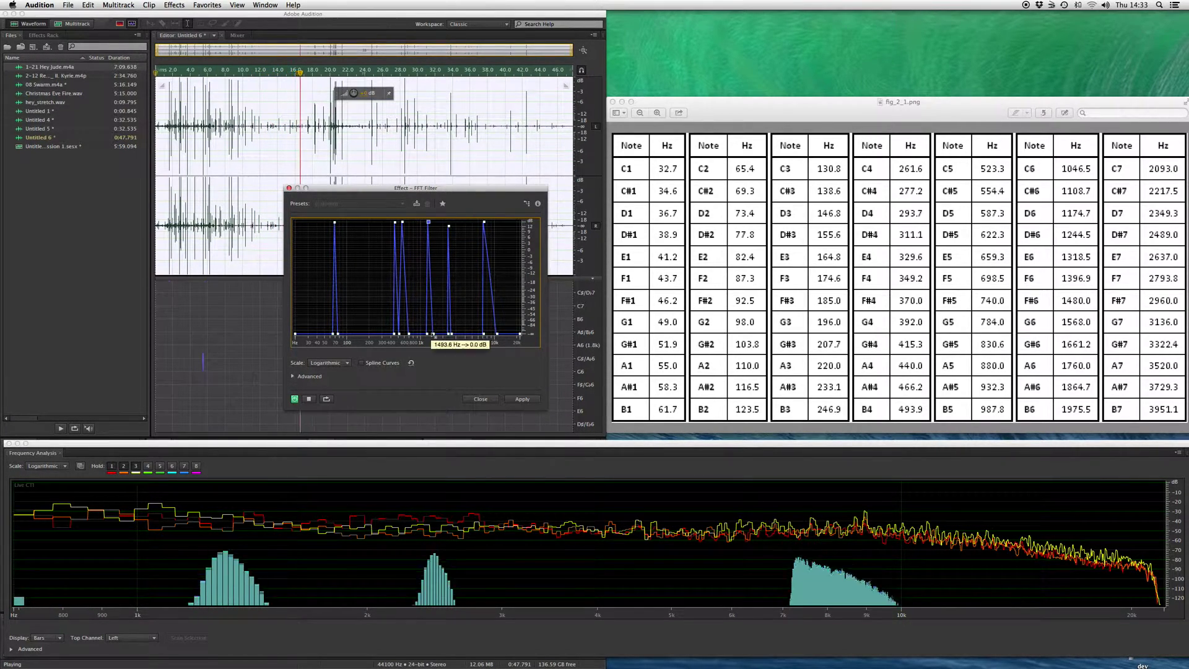
pyautogui.moveTo(434, 334); pyautogui.dragTo(429, 334)
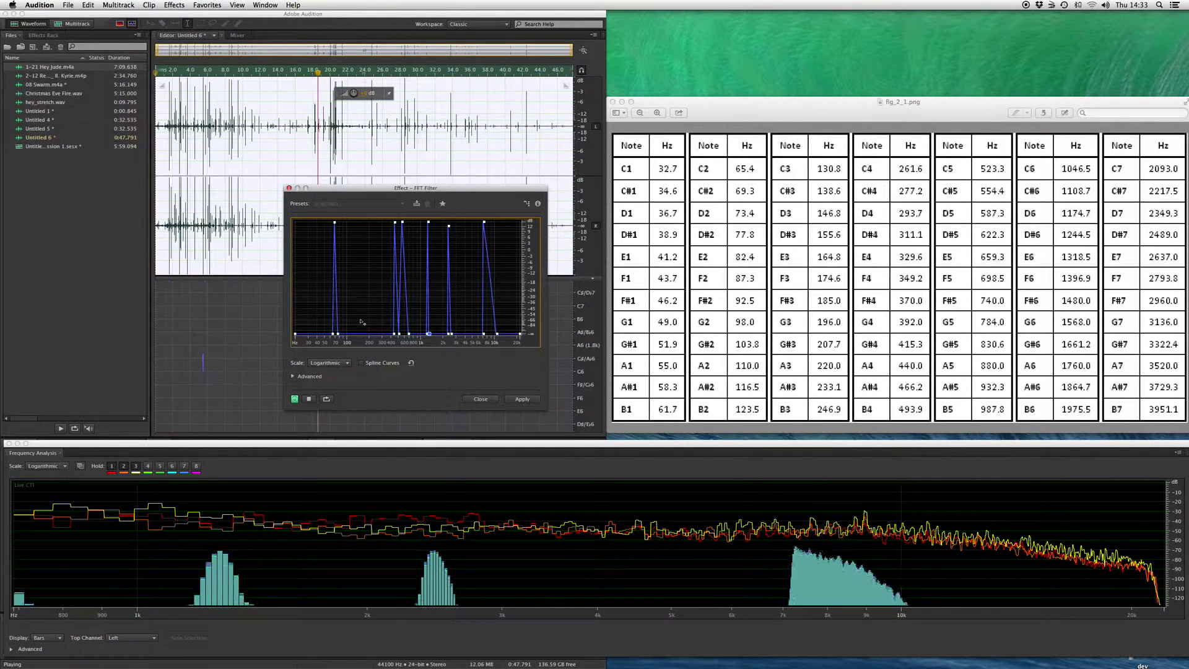
# Add narrow boosted peaks at about 15 kHz and about 4.4 kHz to the filter curve
pyautogui.click(508, 246)
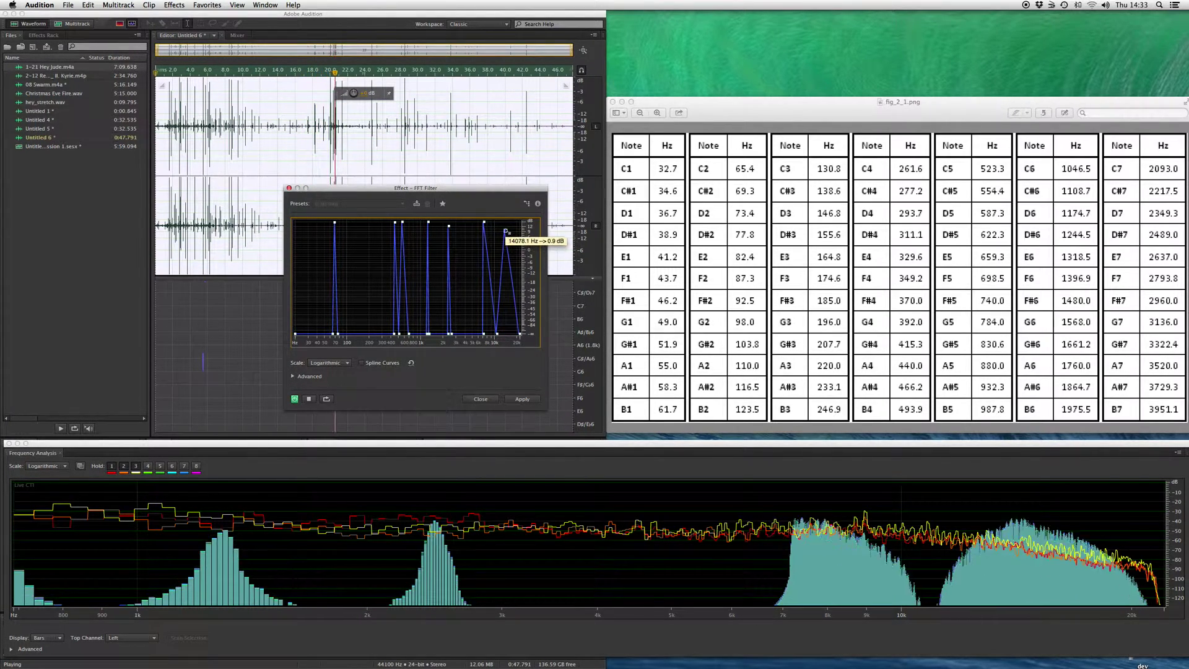
pyautogui.click(507, 333)
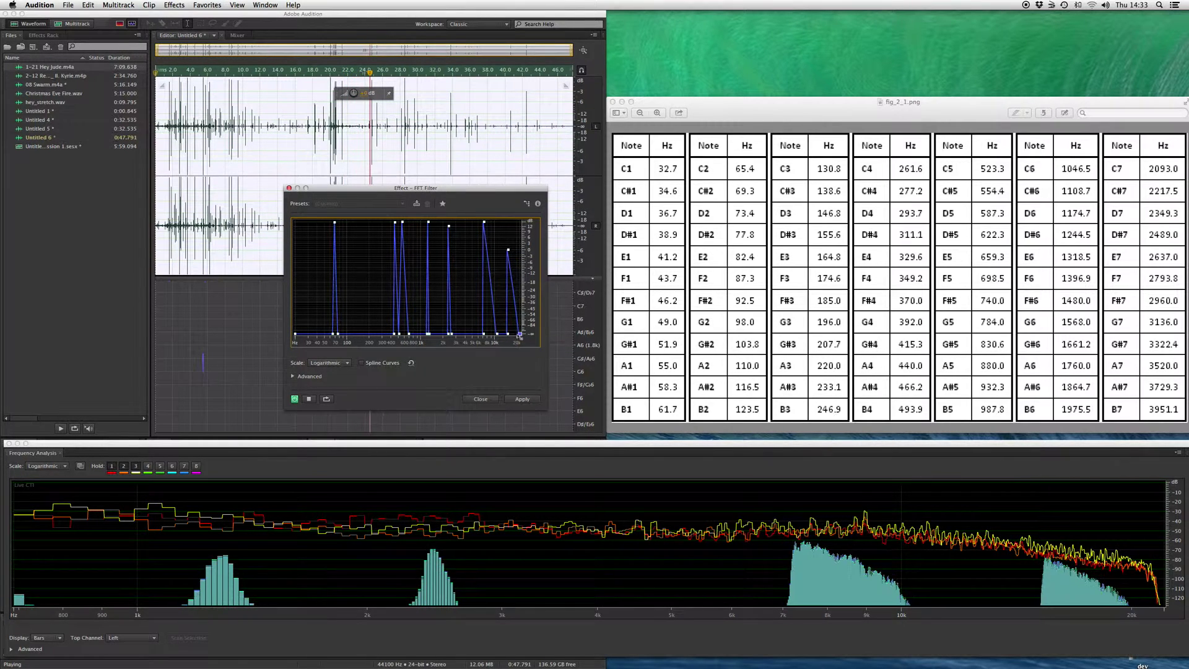
pyautogui.click(512, 335)
pyautogui.moveTo(509, 250); pyautogui.dragTo(509, 230)
pyautogui.moveTo(467, 280); pyautogui.dragTo(469, 227)
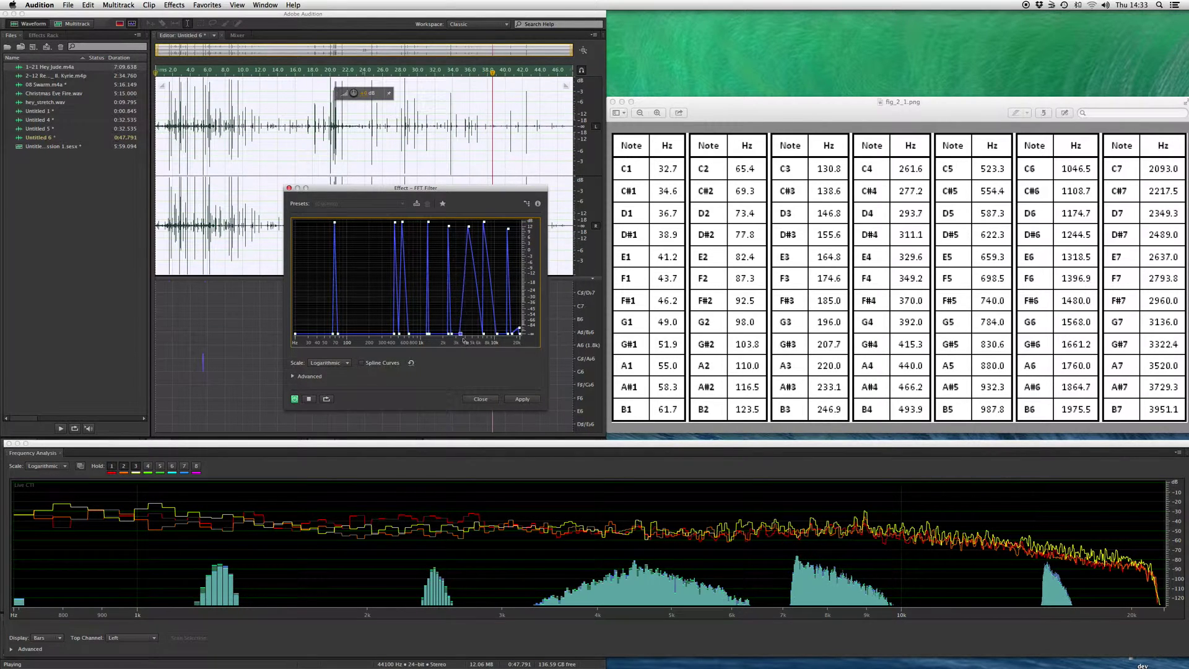
pyautogui.moveTo(457, 313); pyautogui.dragTo(468, 221)
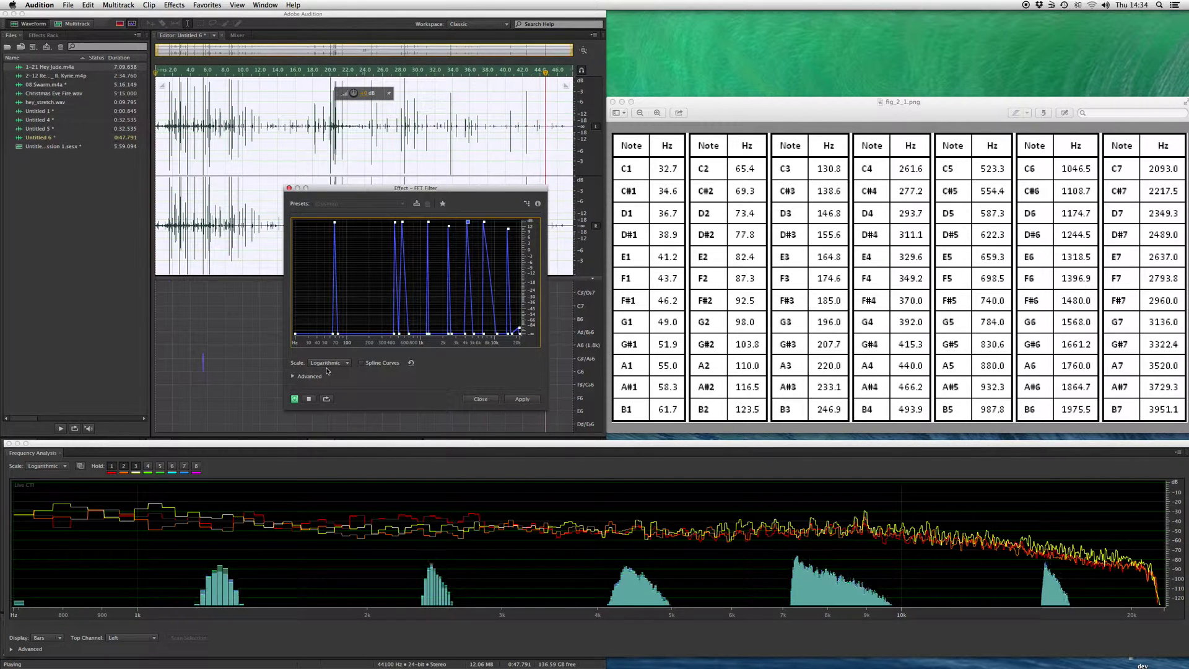
# Stop the preview and save the filter curve as an effect preset named "reacting to sound fft"
pyautogui.click(308, 399)
pyautogui.click(418, 205)
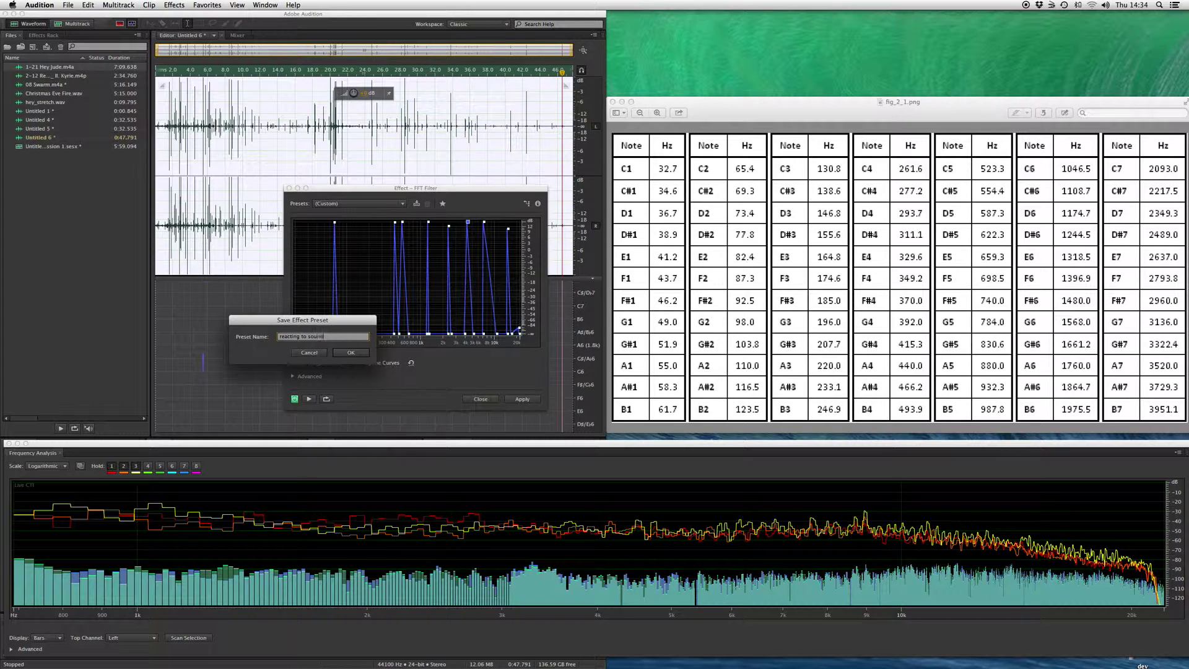
pyautogui.click(351, 353)
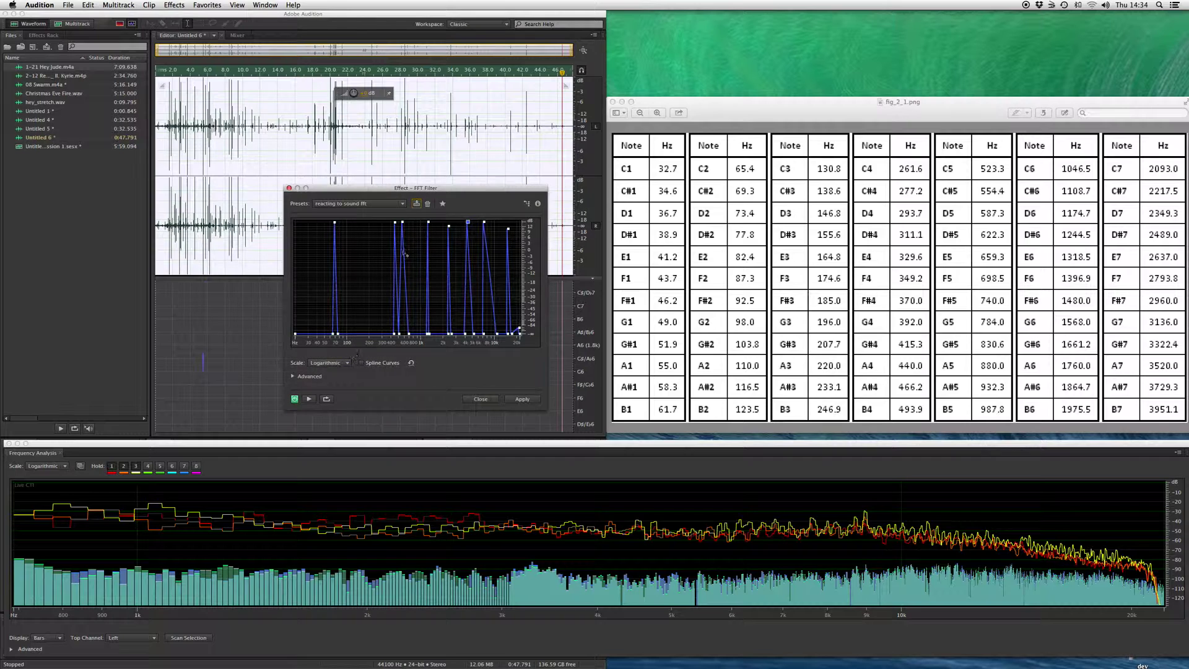
# Reset the FFT Filter curve to a flat response with the (Default) preset
pyautogui.click(383, 205)
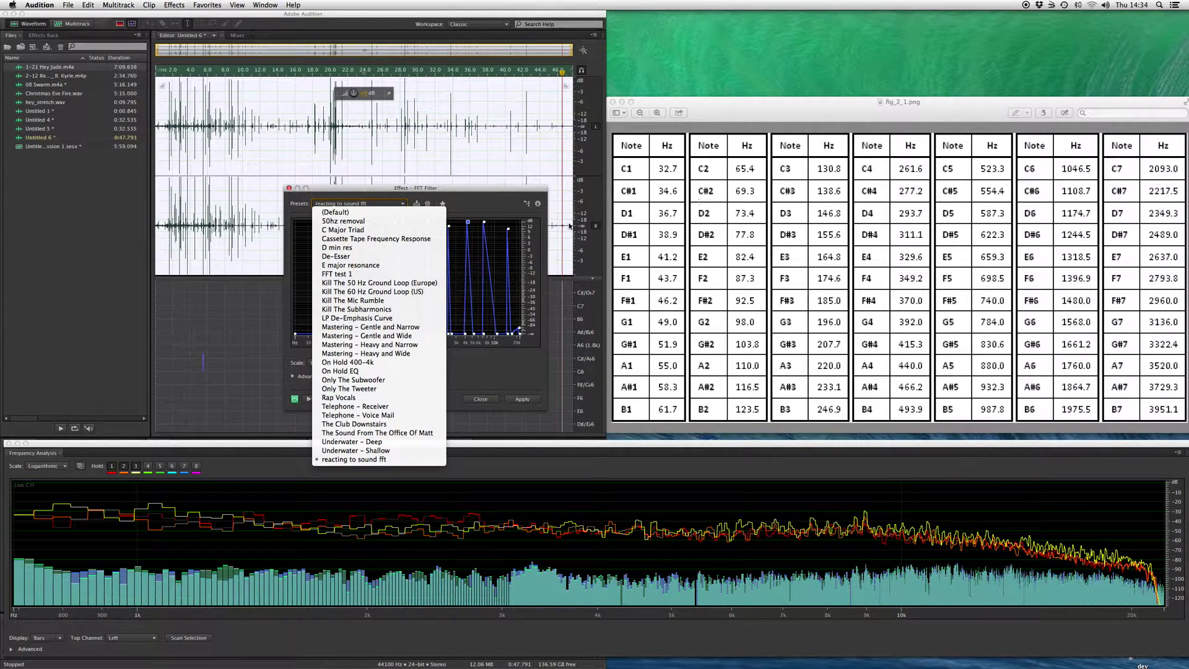
pyautogui.click(375, 203)
pyautogui.click(376, 203)
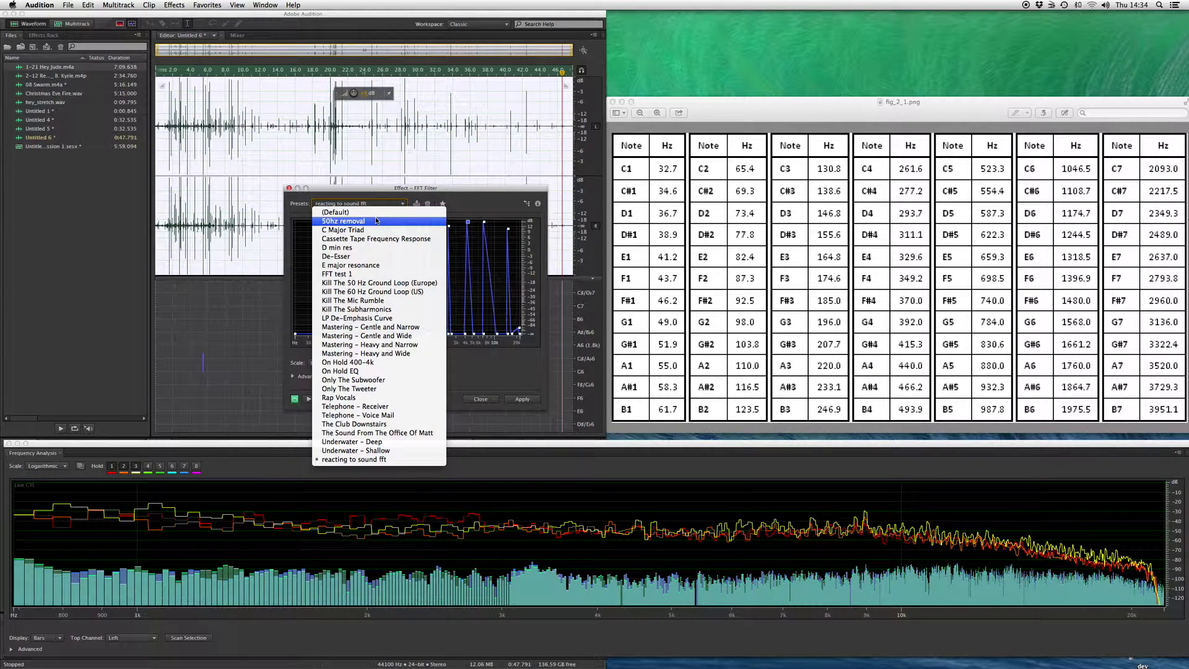
pyautogui.click(337, 212)
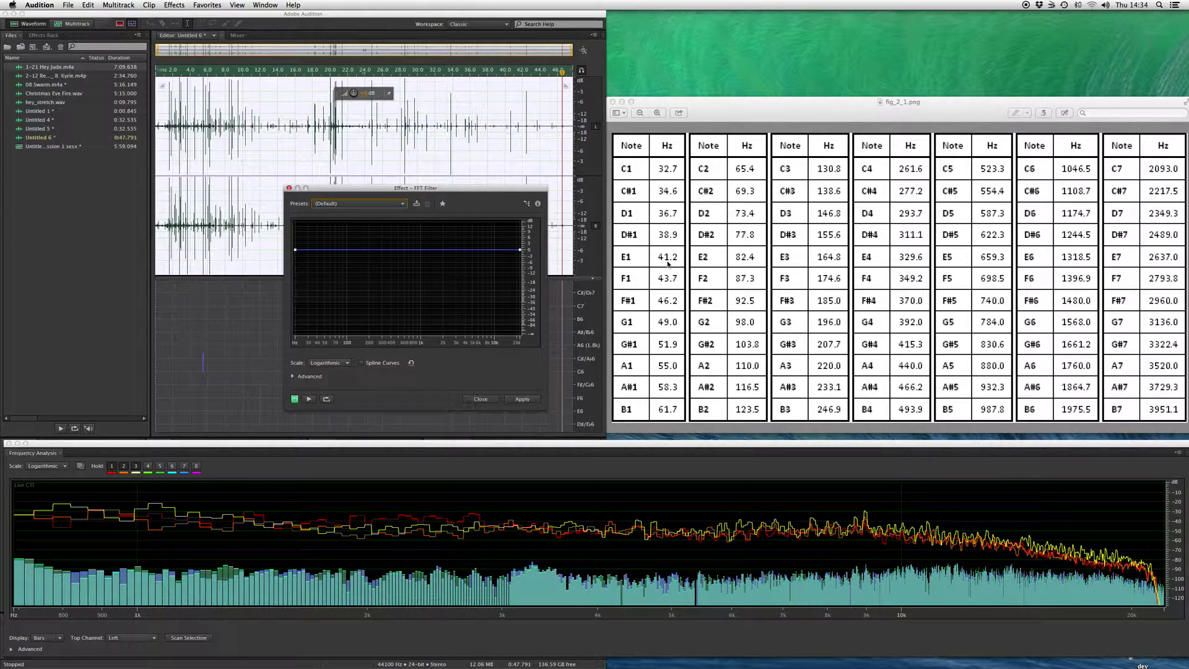
# Add a point to the flat filter curve and set it to a boosted level at 370 Hz
pyautogui.click(337, 250)
pyautogui.rightClick(337, 251)
pyautogui.click(349, 258)
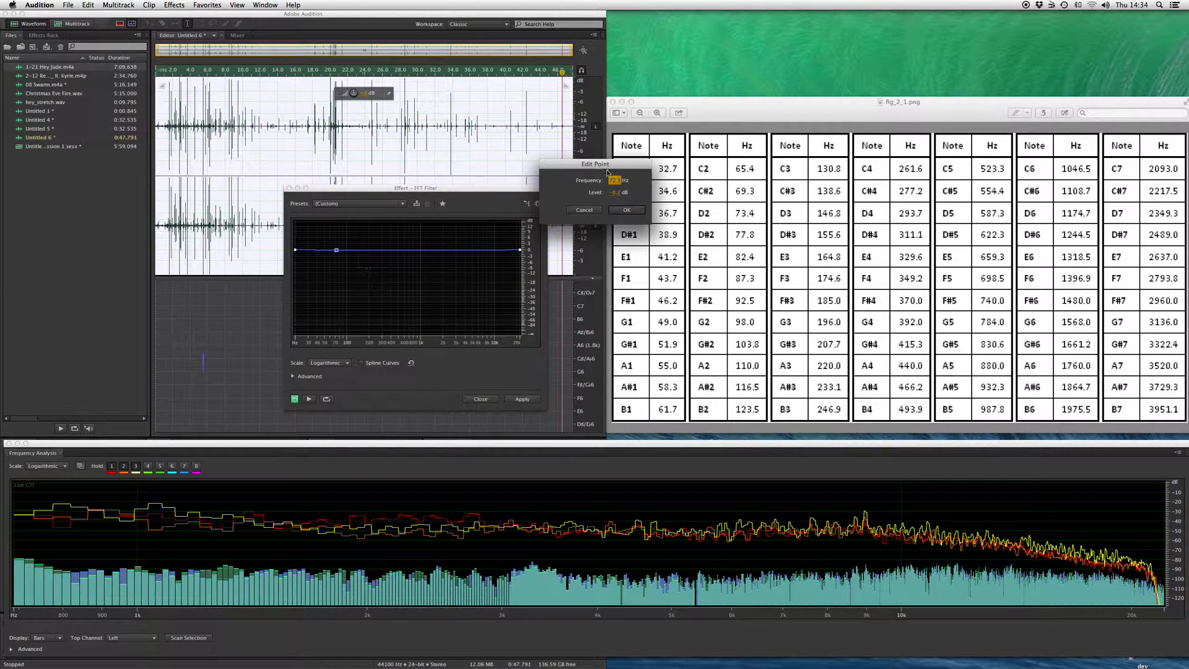
pyautogui.moveTo(618, 167); pyautogui.dragTo(561, 178)
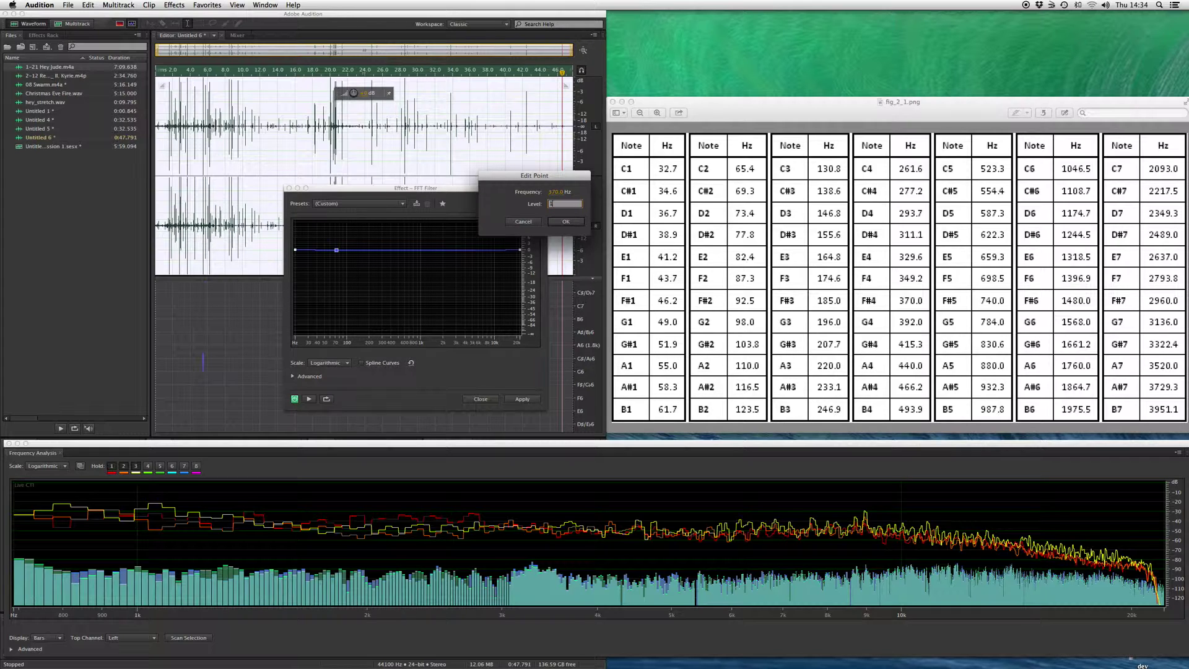
pyautogui.click(565, 222)
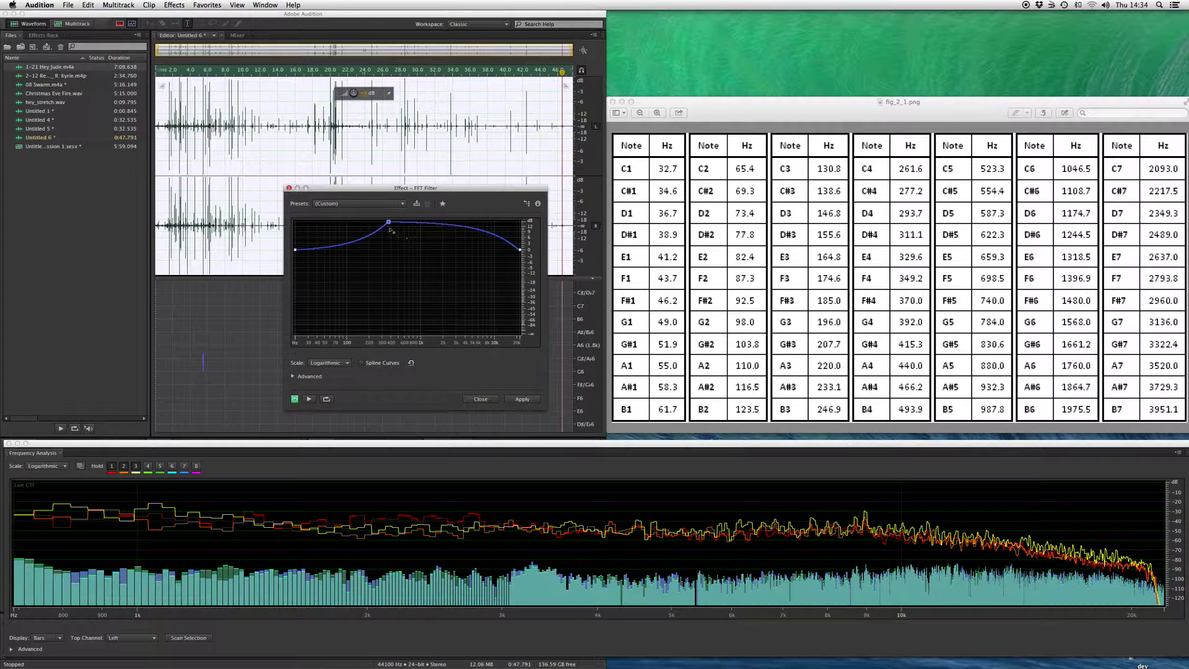
# Lower both curve endpoints to full cut and narrow the 370 Hz peak with full-cut points on both sides
pyautogui.moveTo(296, 251); pyautogui.dragTo(296, 283)
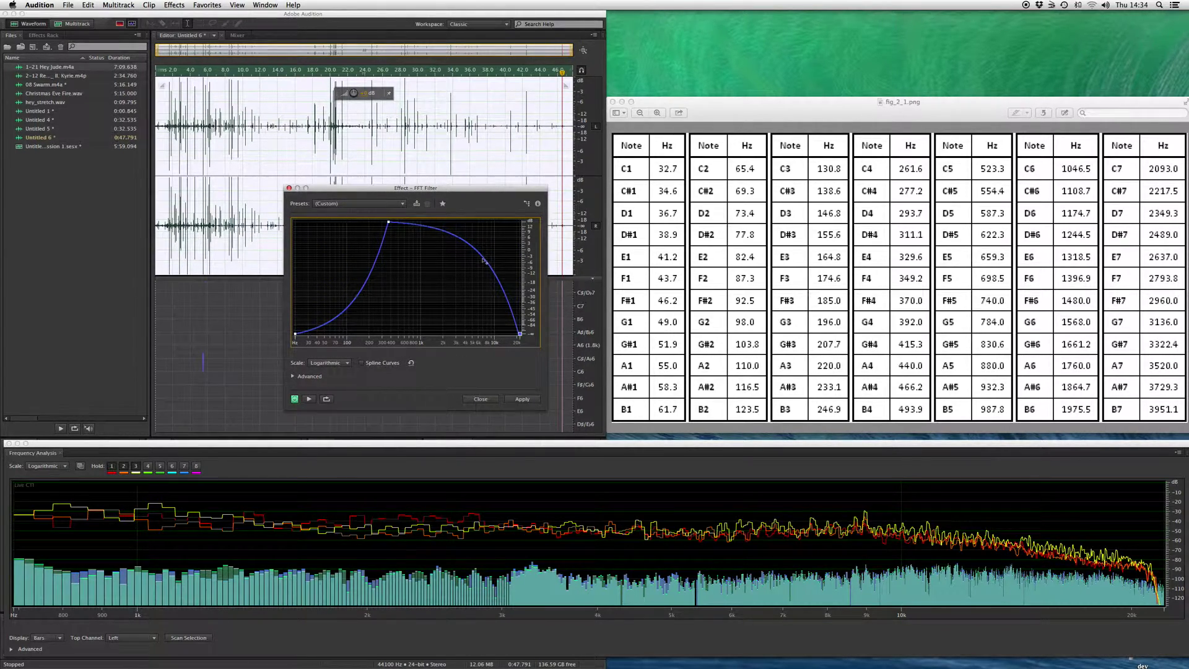
pyautogui.click(310, 400)
pyautogui.click(345, 320)
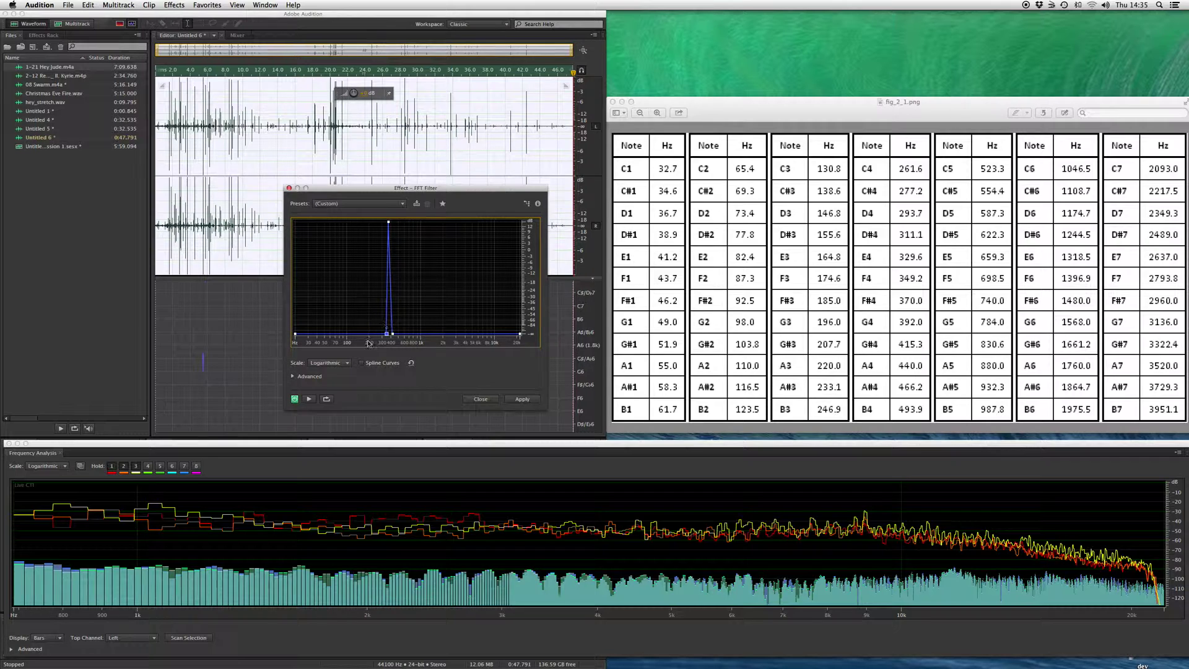
# Start the preview and add a 740 Hz peak at 15 dB, narrowed with full-cut points on both sides
pyautogui.click(309, 400)
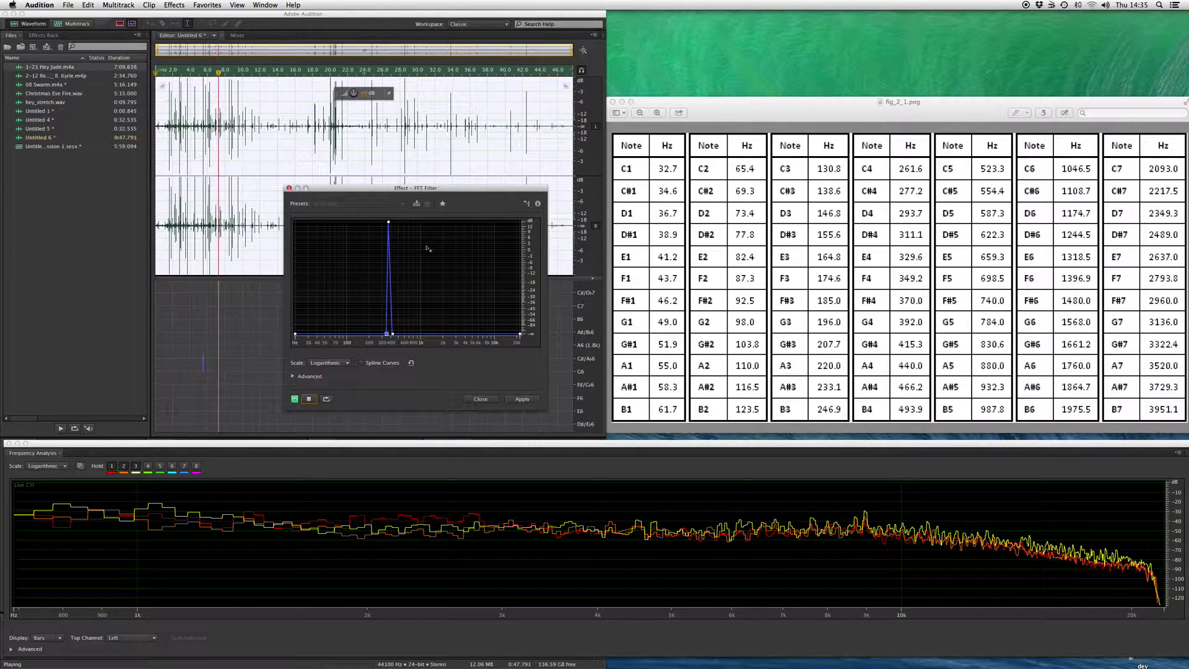
pyautogui.click(444, 333)
pyautogui.rightClick(444, 333)
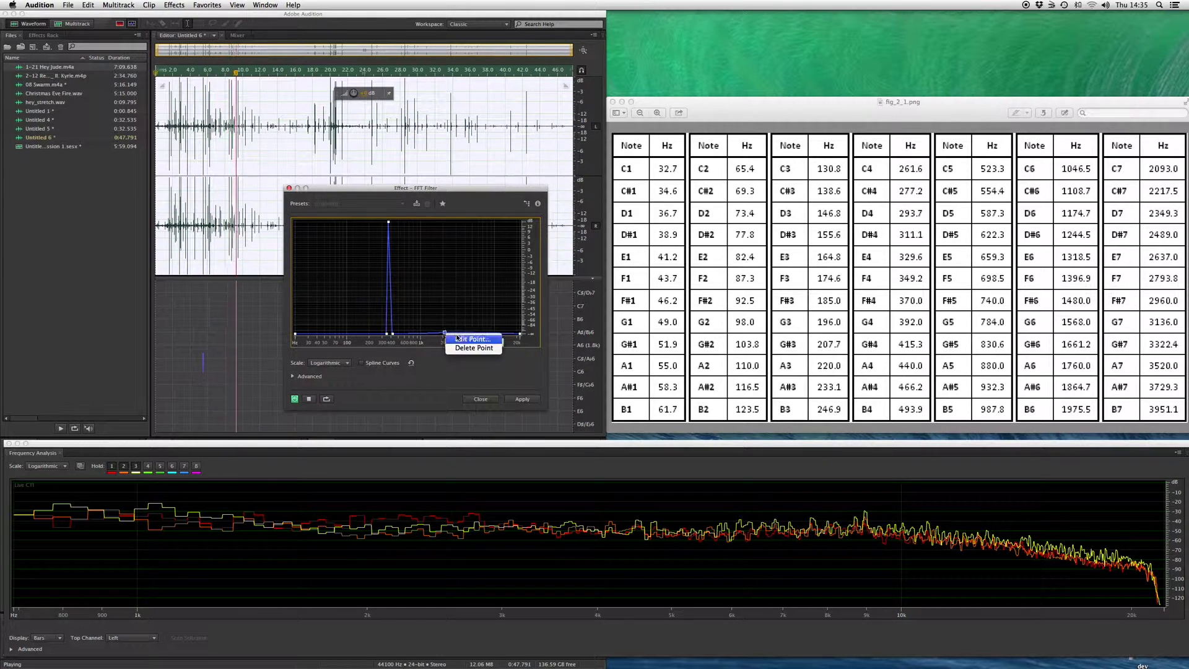
pyautogui.click(474, 343)
pyautogui.write('740')
pyautogui.press('Tab')
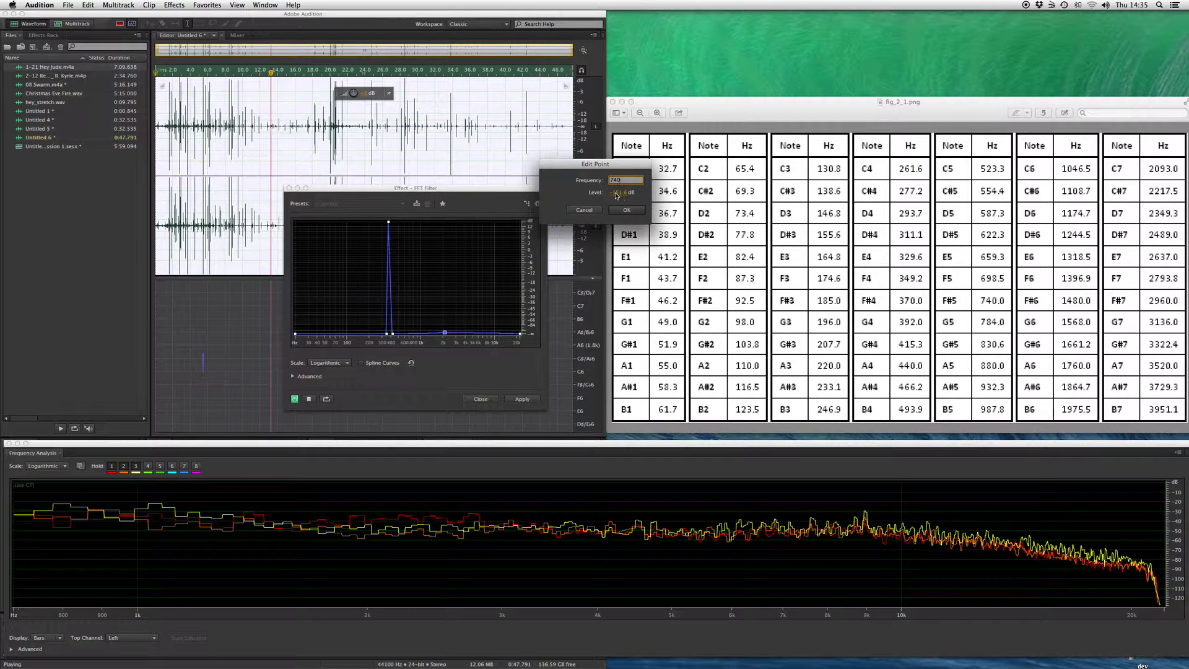
pyautogui.write('15.')
pyautogui.click(625, 210)
pyautogui.click(413, 333)
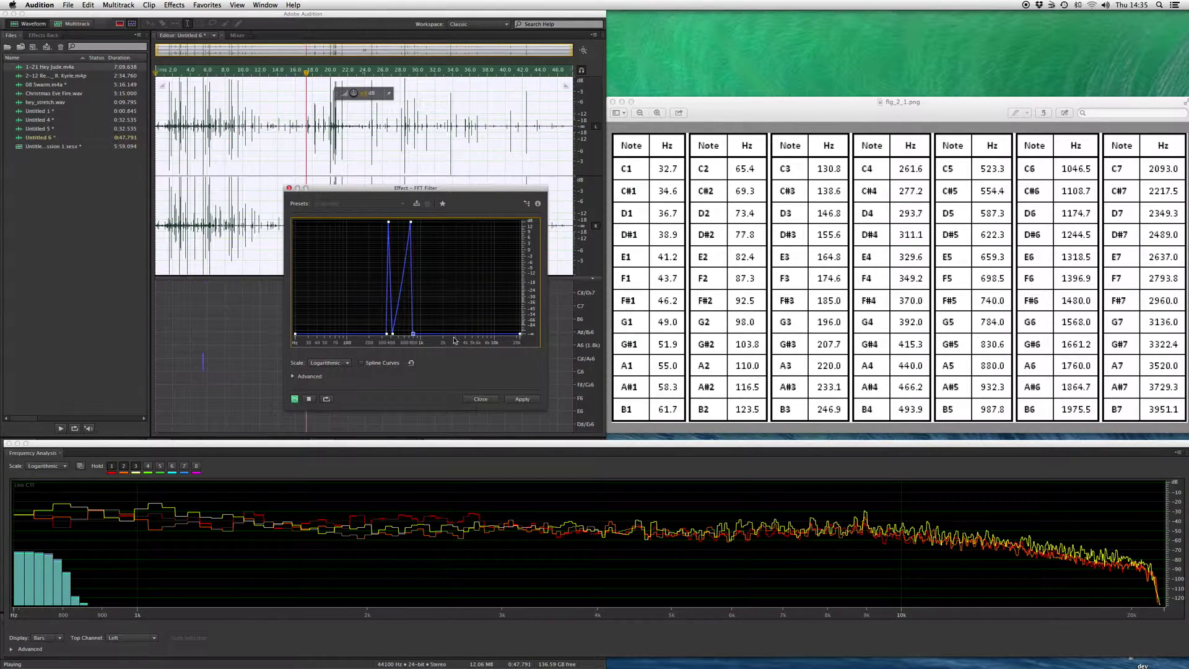
pyautogui.moveTo(403, 321); pyautogui.dragTo(412, 335)
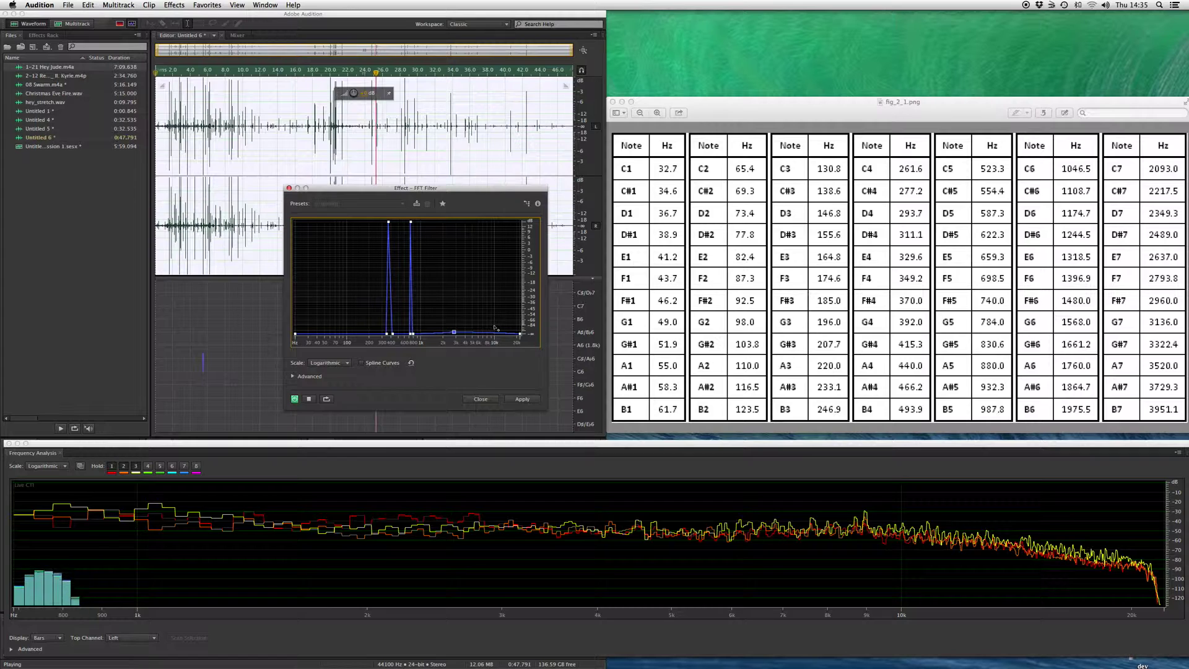
# Set the next curve point to 2960 Hz at 15 dB and narrow its peak with full-cut points on both sides
pyautogui.rightClick(455, 333)
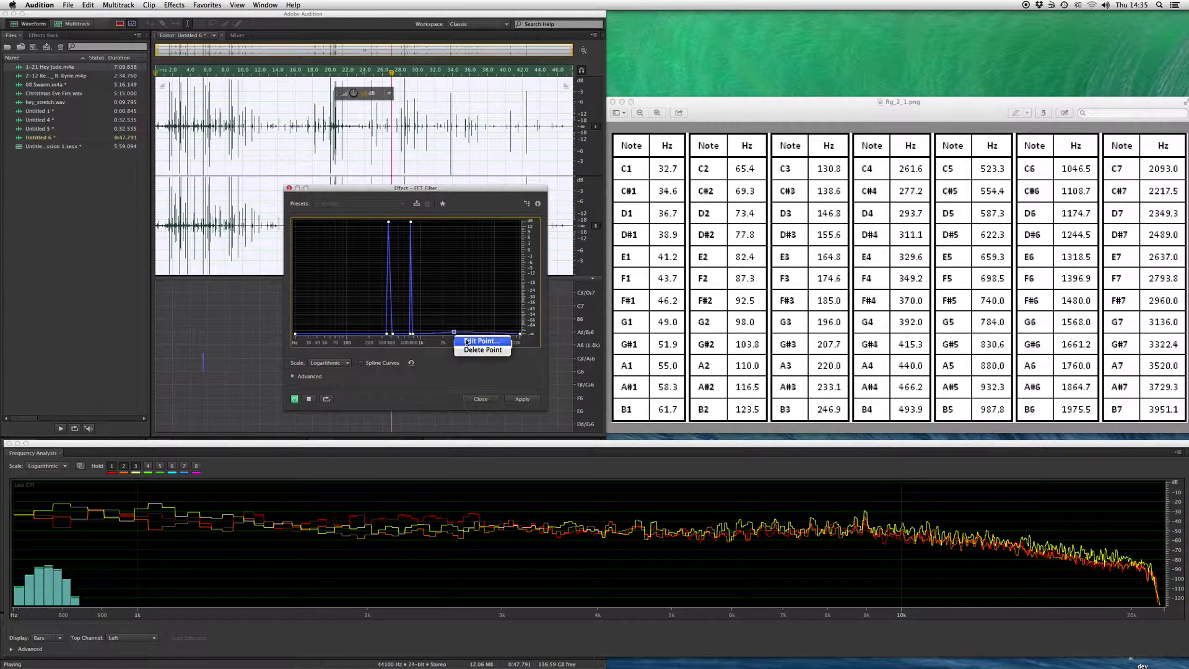
pyautogui.click(481, 340)
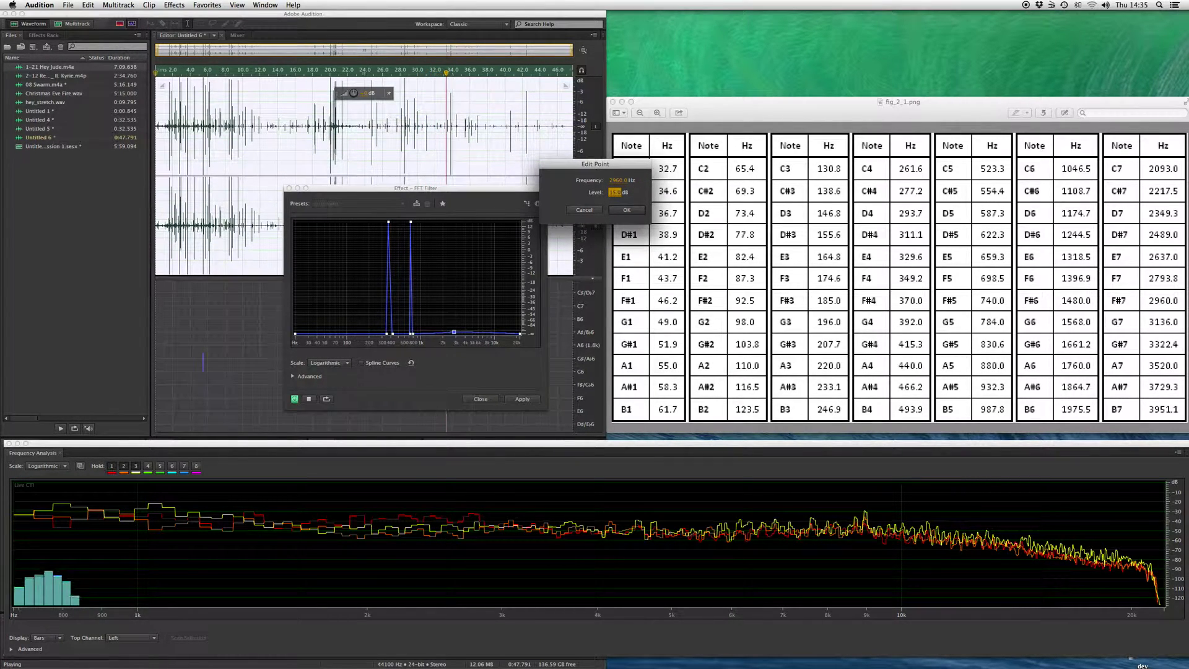
pyautogui.click(624, 210)
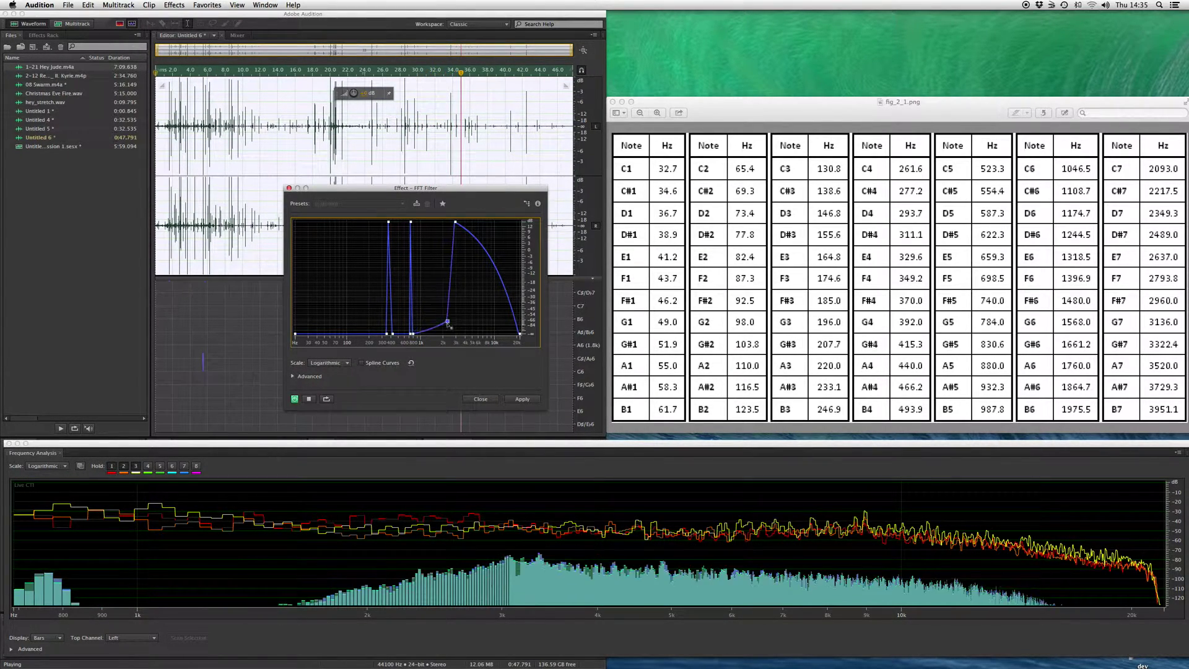
pyautogui.moveTo(477, 323); pyautogui.dragTo(463, 334)
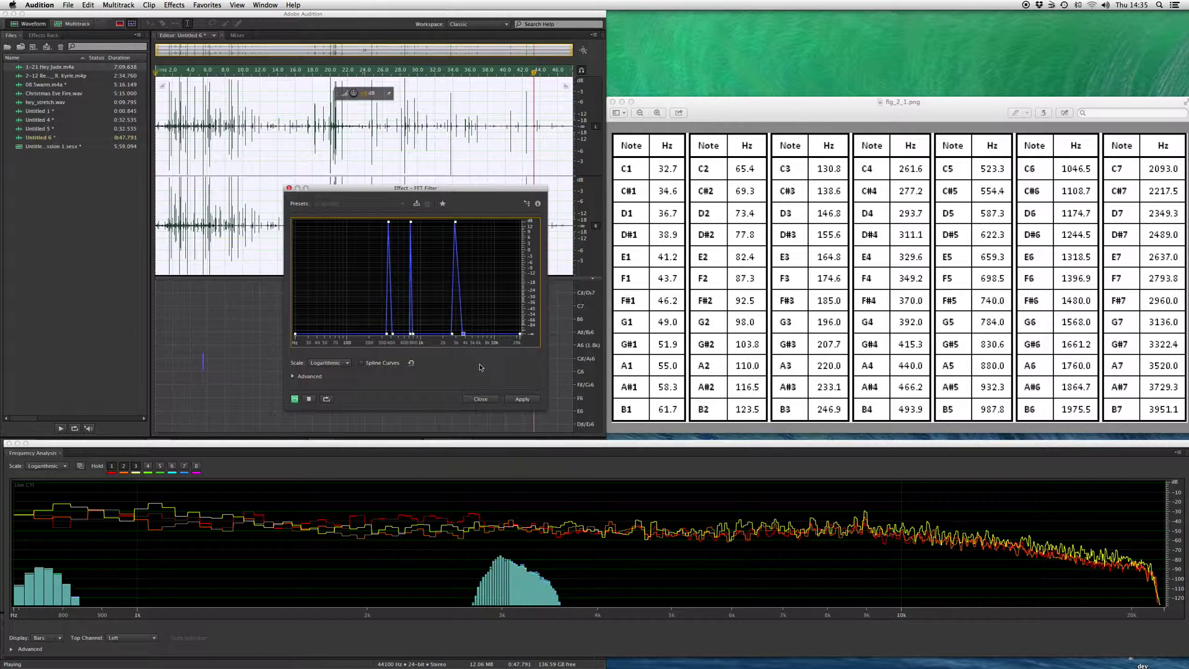
# Stop the preview and save the three-peak curve as an effect preset named "f sharp resonance"
pyautogui.click(309, 398)
pyautogui.click(416, 204)
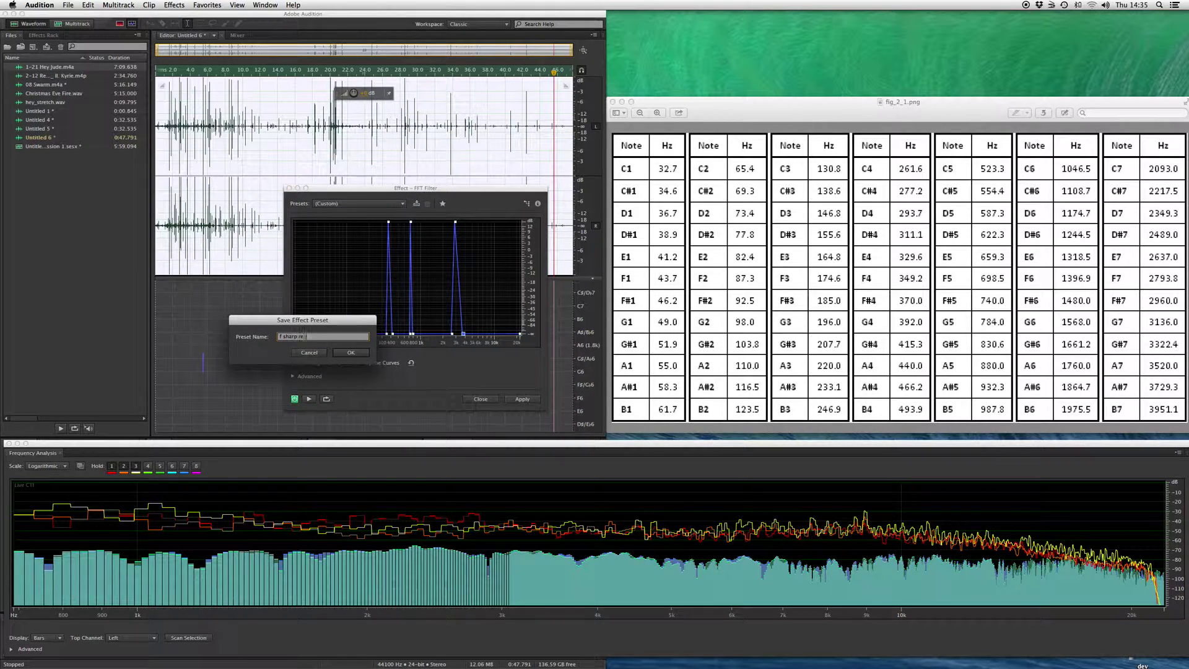
pyautogui.click(349, 353)
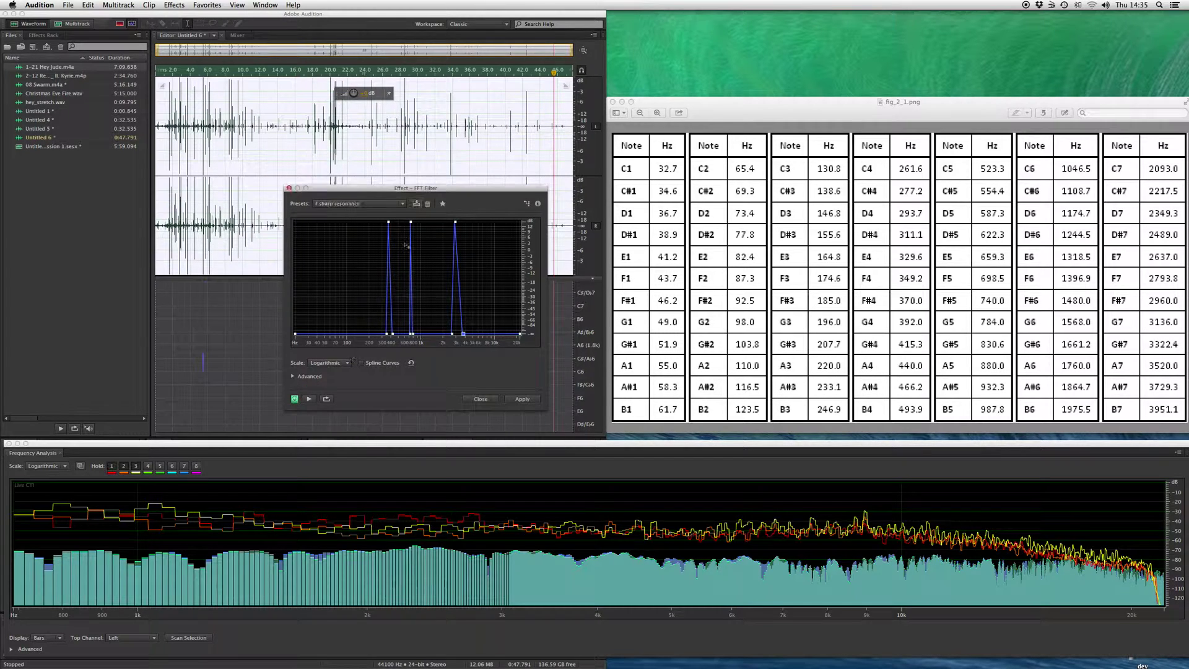
# Audition the "E major resonance" and "D min res" filter presets on the recording
pyautogui.click(360, 202)
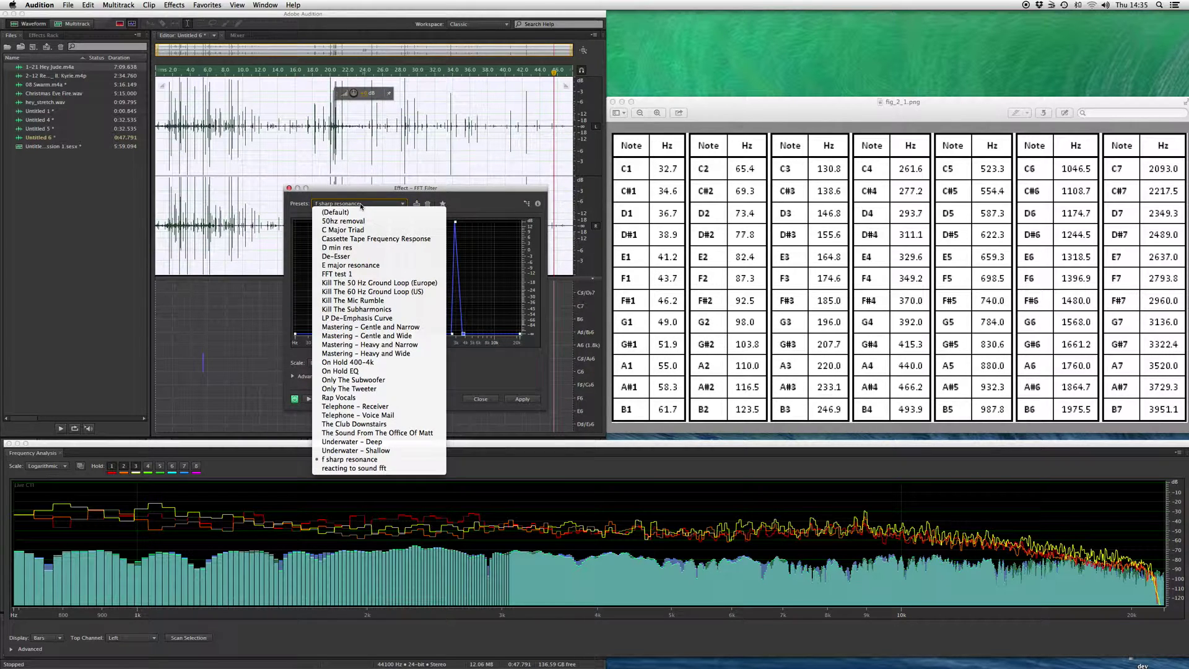
pyautogui.click(369, 265)
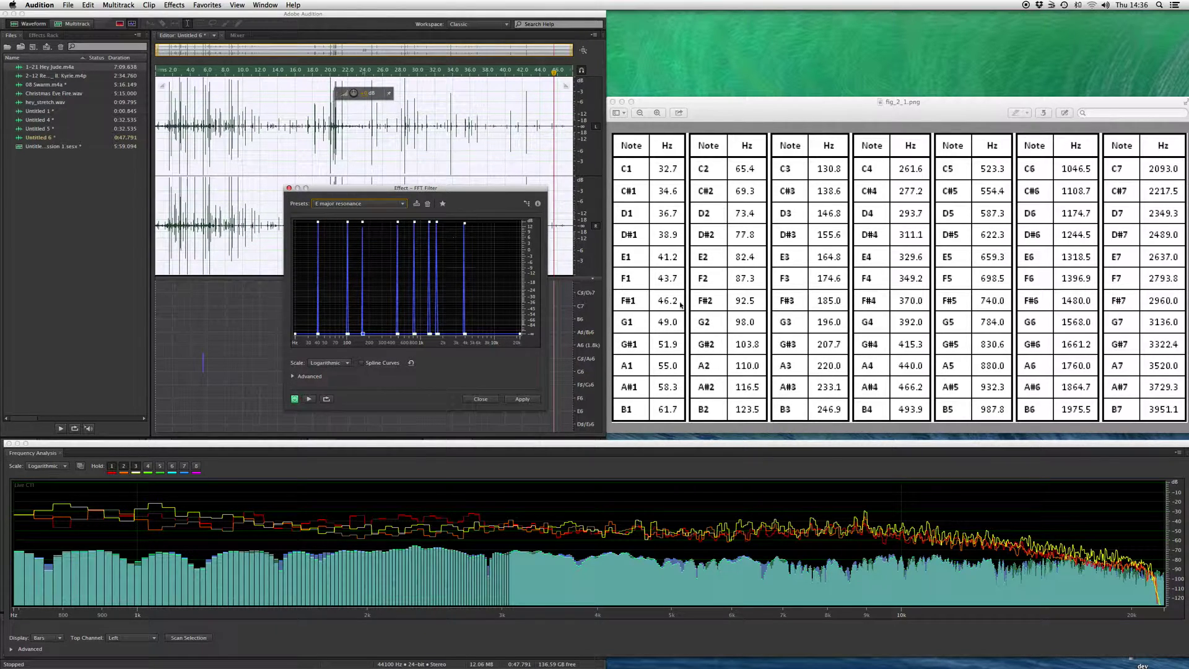
pyautogui.click(308, 399)
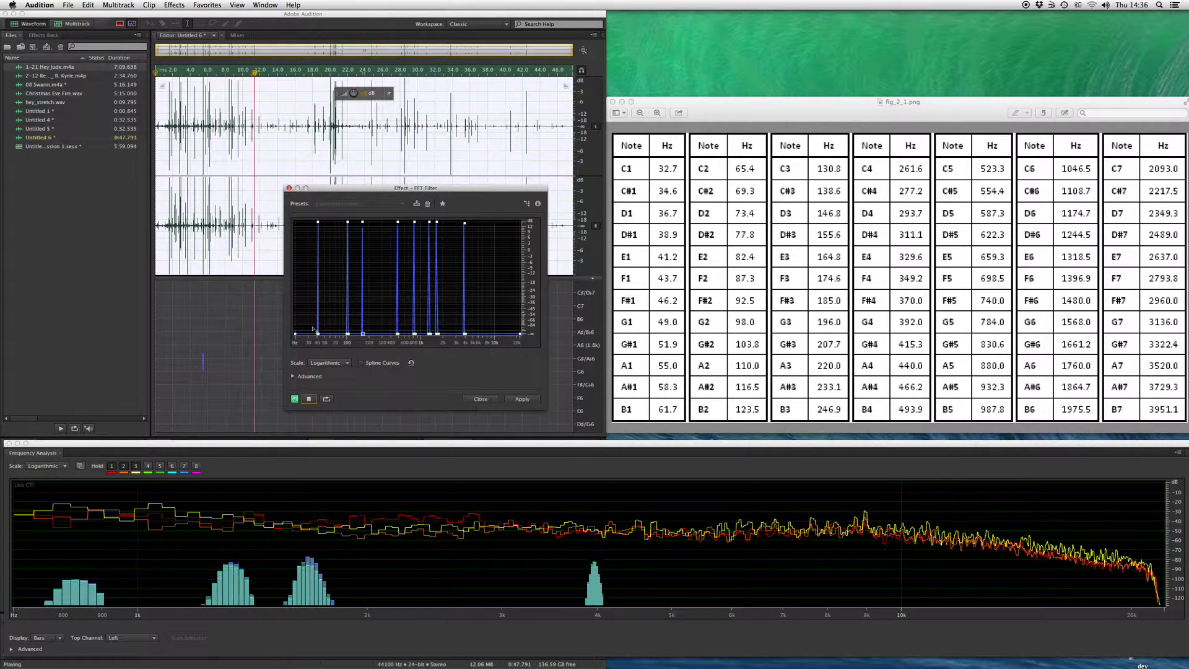
pyautogui.press('space')
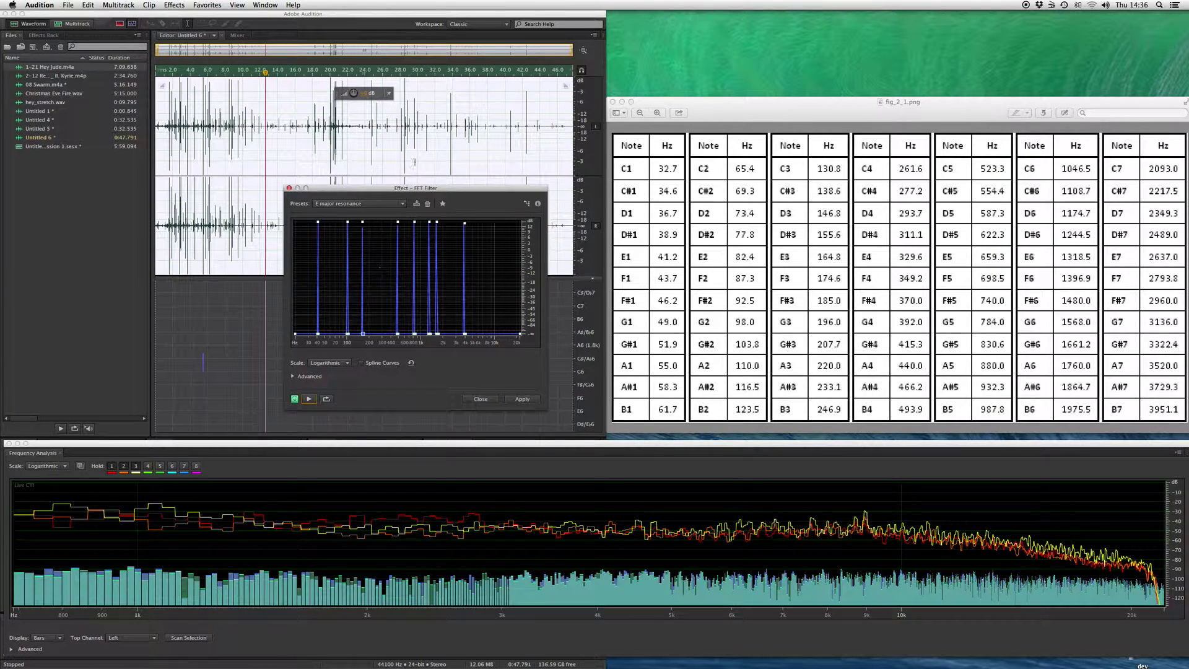
pyautogui.click(379, 204)
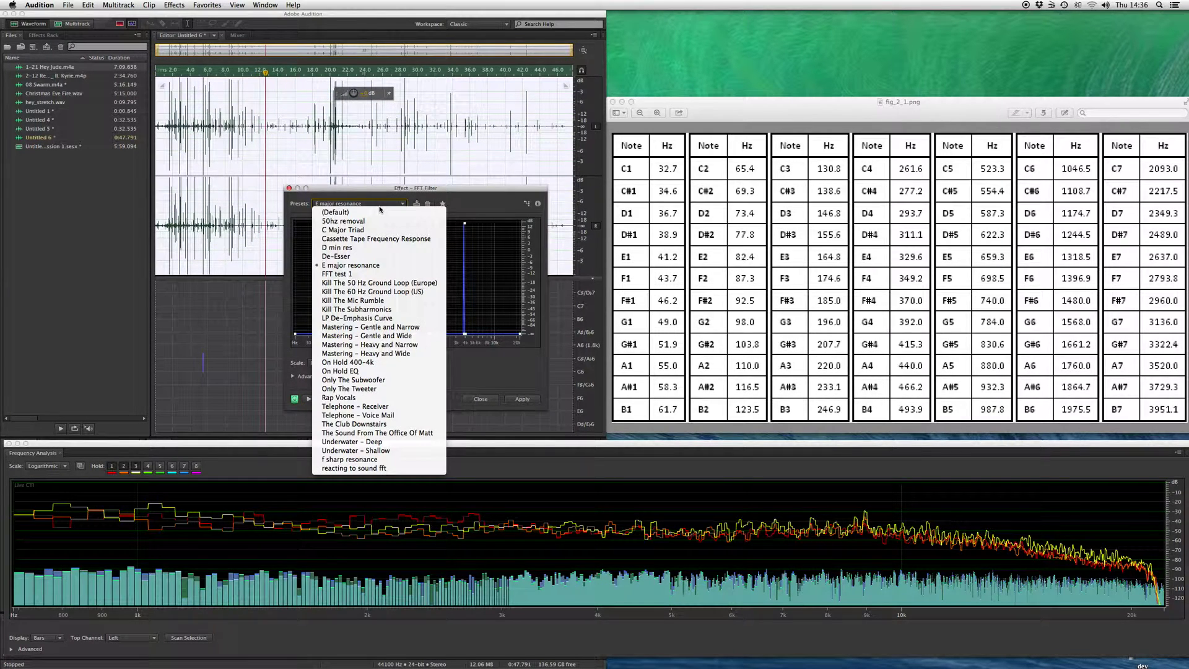
pyautogui.click(363, 250)
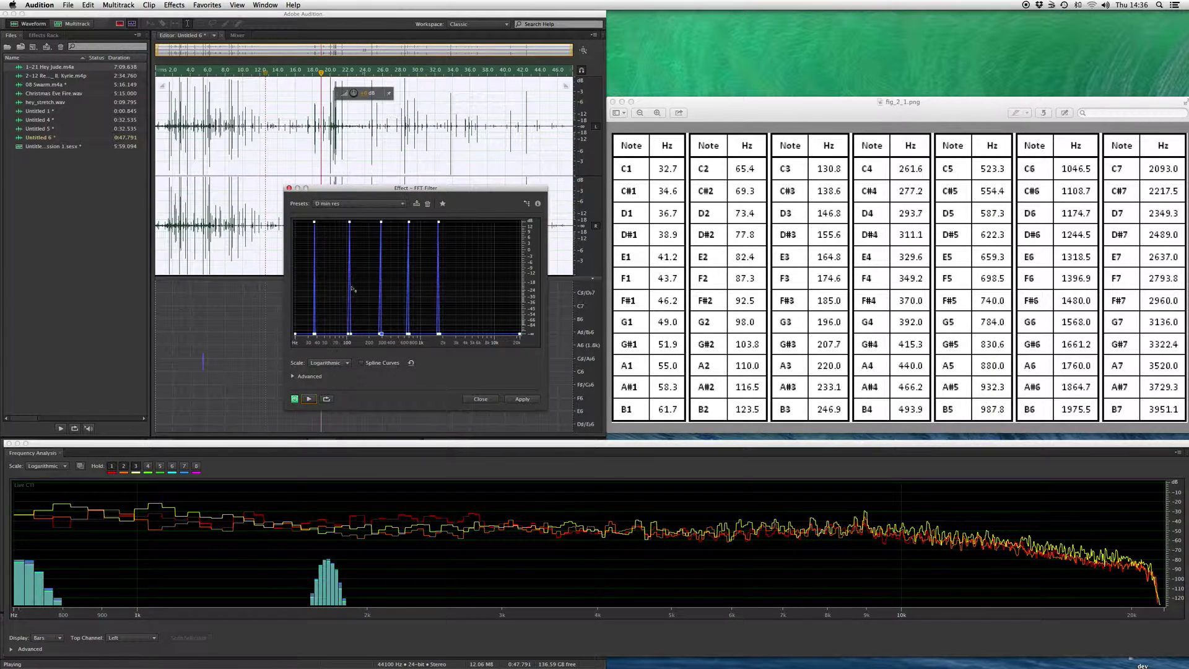
# Apply the FFT Filter with the "E major resonance" preset and play the start of the filtered recording
pyautogui.click(359, 203)
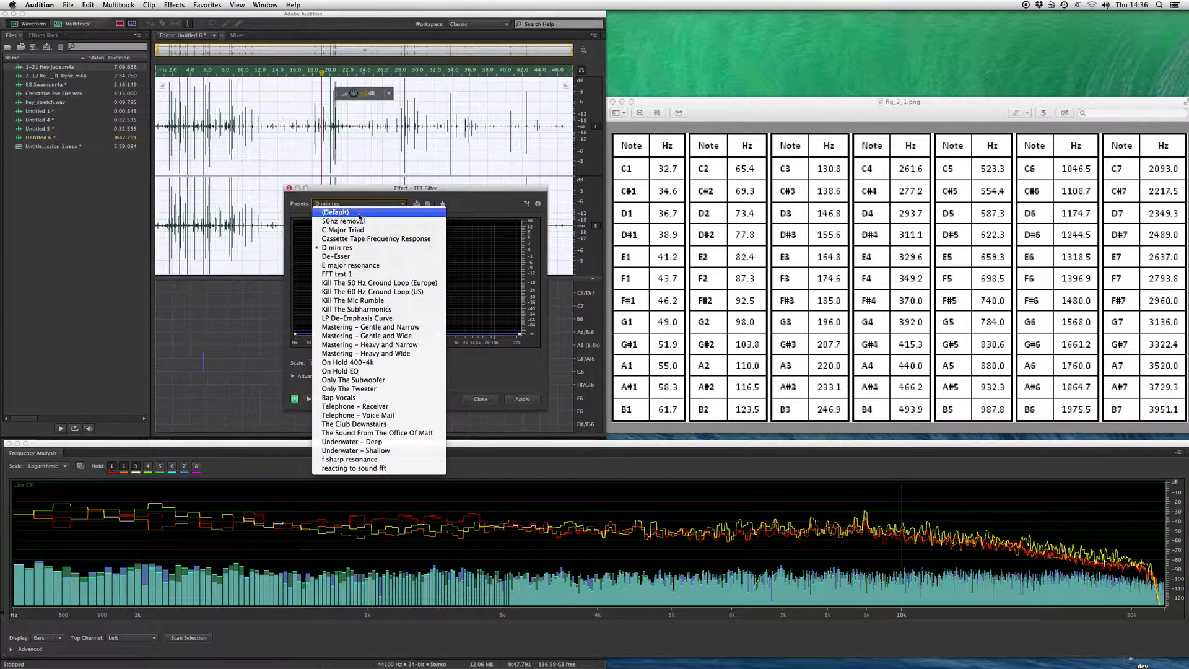
pyautogui.click(347, 264)
pyautogui.click(521, 399)
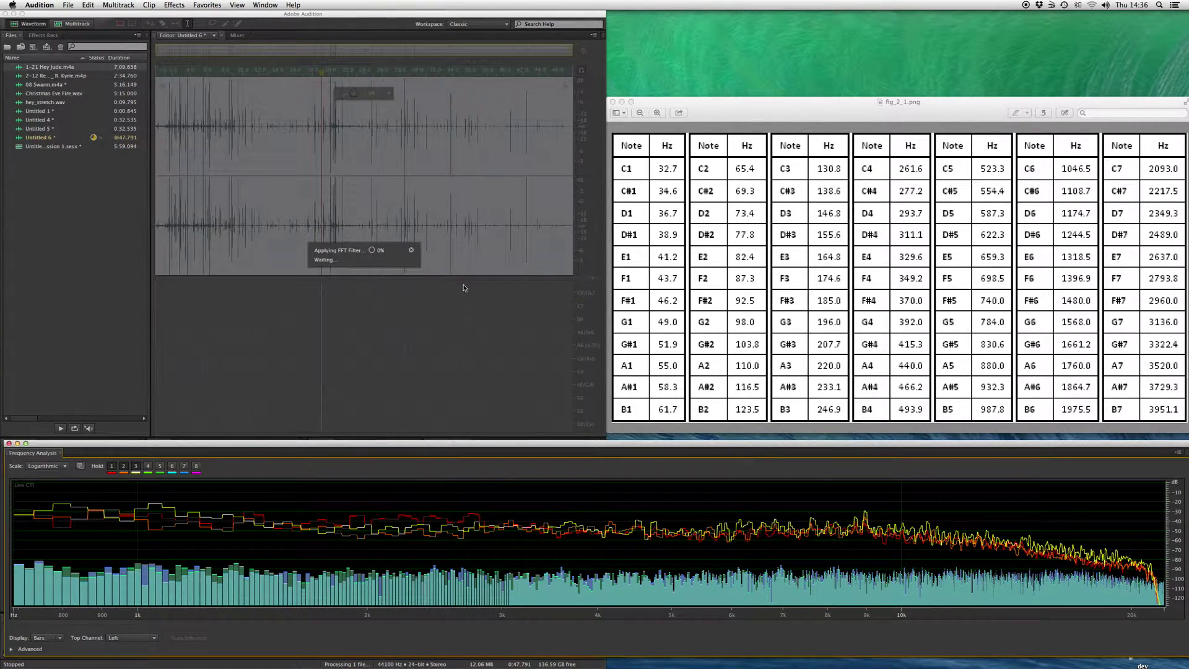
pyautogui.click(166, 125)
pyautogui.press('space')
pyautogui.press('space')
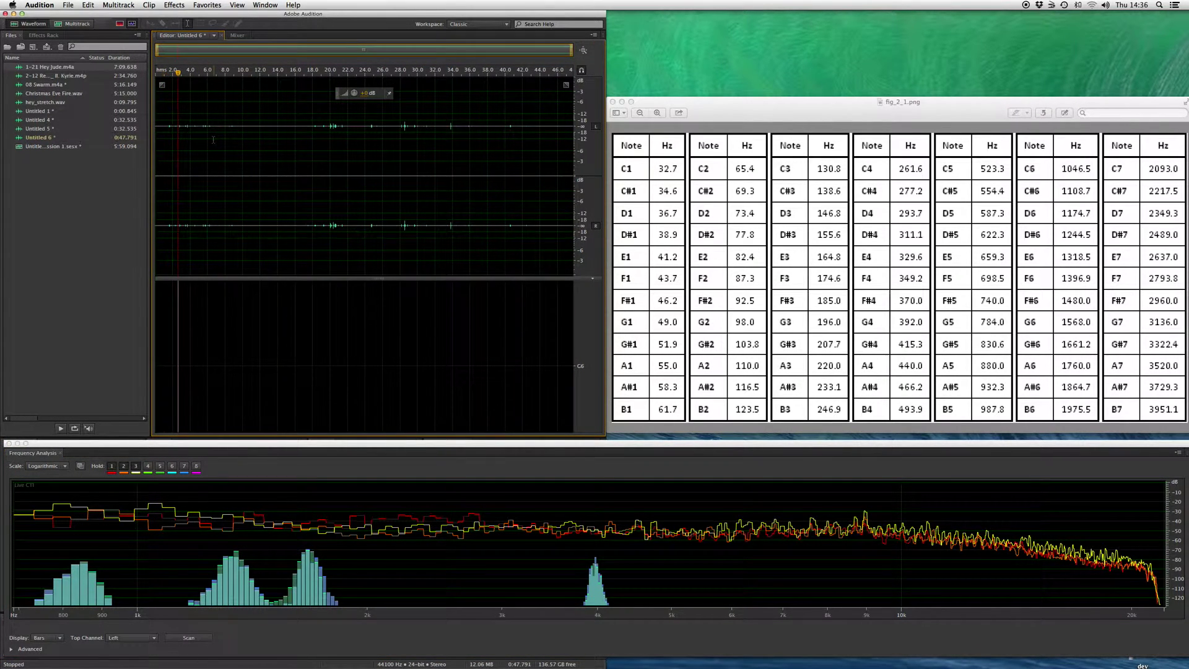
# Amplify the entire filtered recording with the "+10dB Boost" preset and play the result
pyautogui.press('super+a')
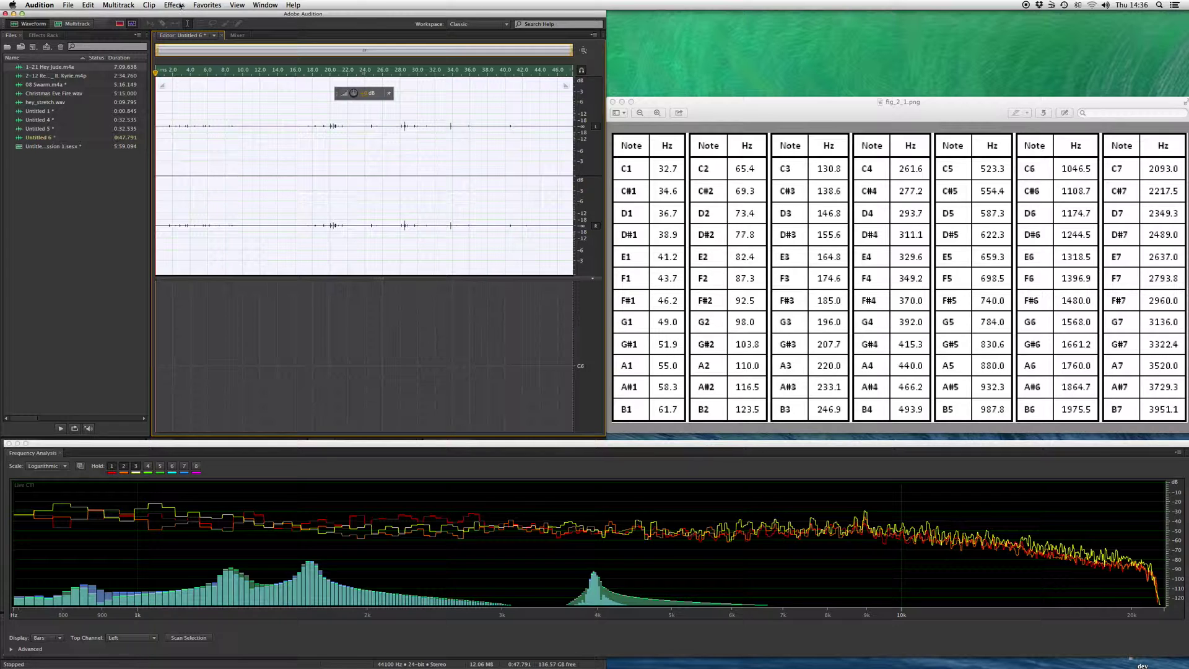
pyautogui.click(180, 6)
pyautogui.moveTo(200, 113)
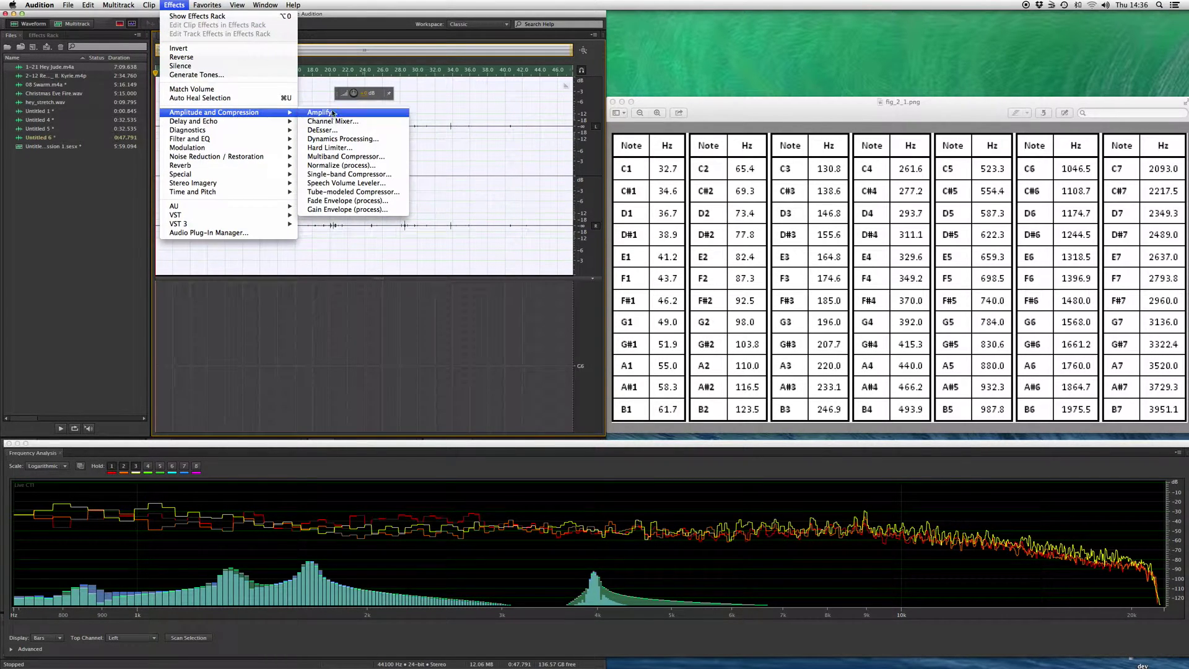
pyautogui.click(333, 113)
pyautogui.click(607, 307)
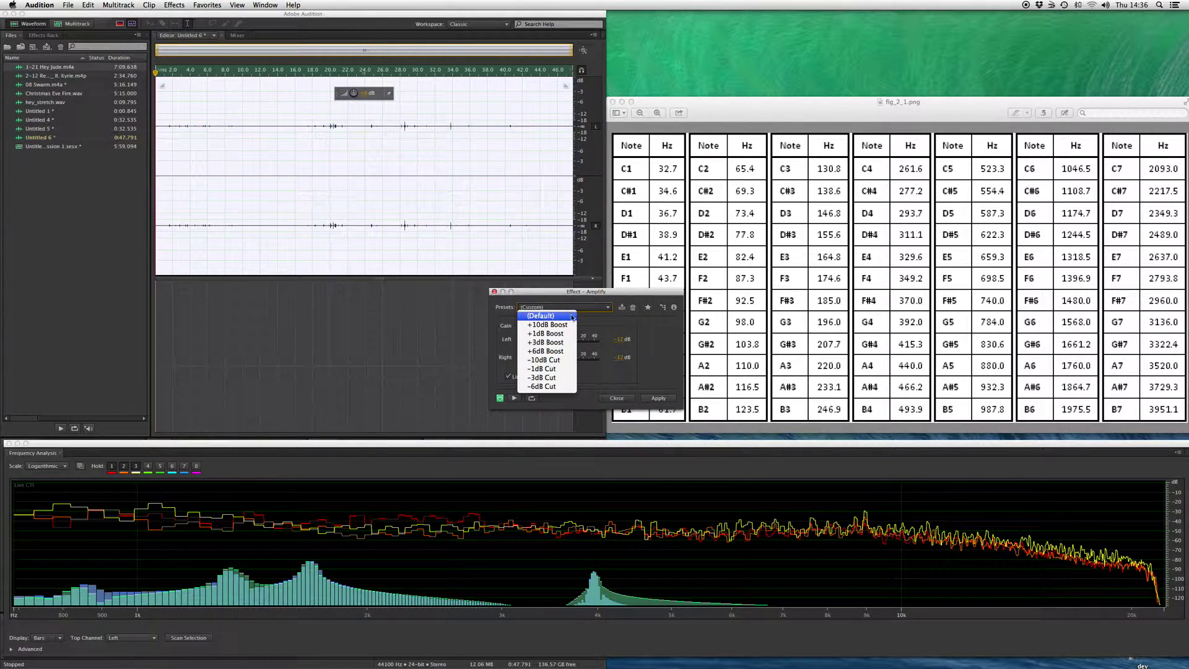
pyautogui.click(547, 324)
pyautogui.click(658, 398)
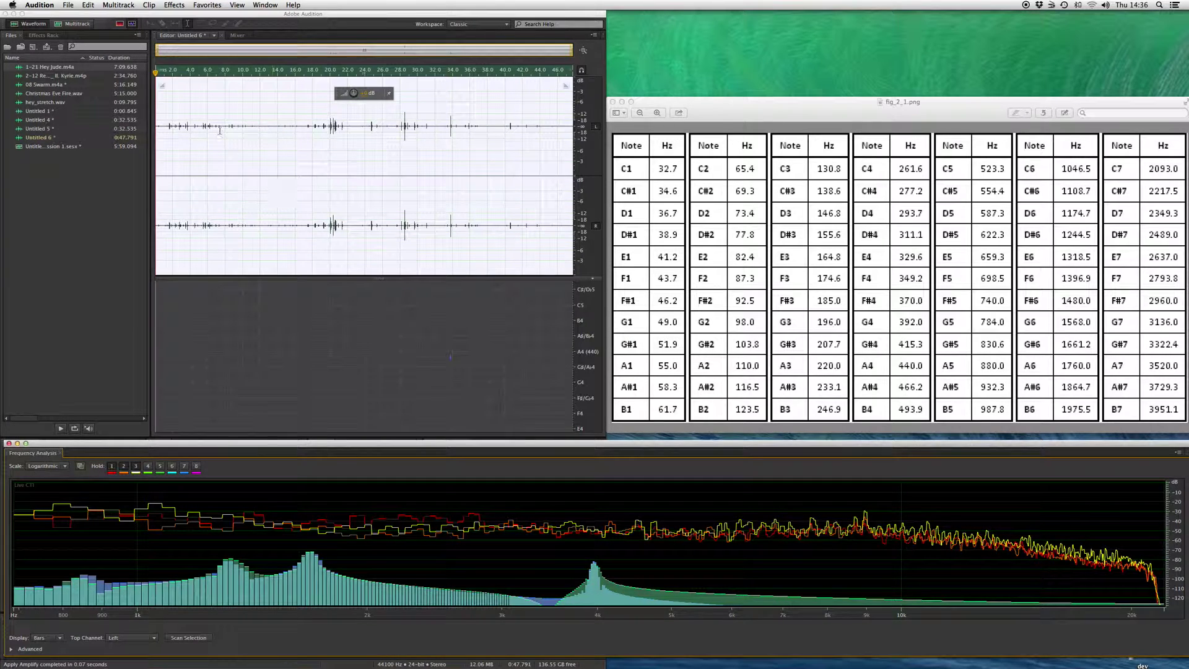
pyautogui.press('space')
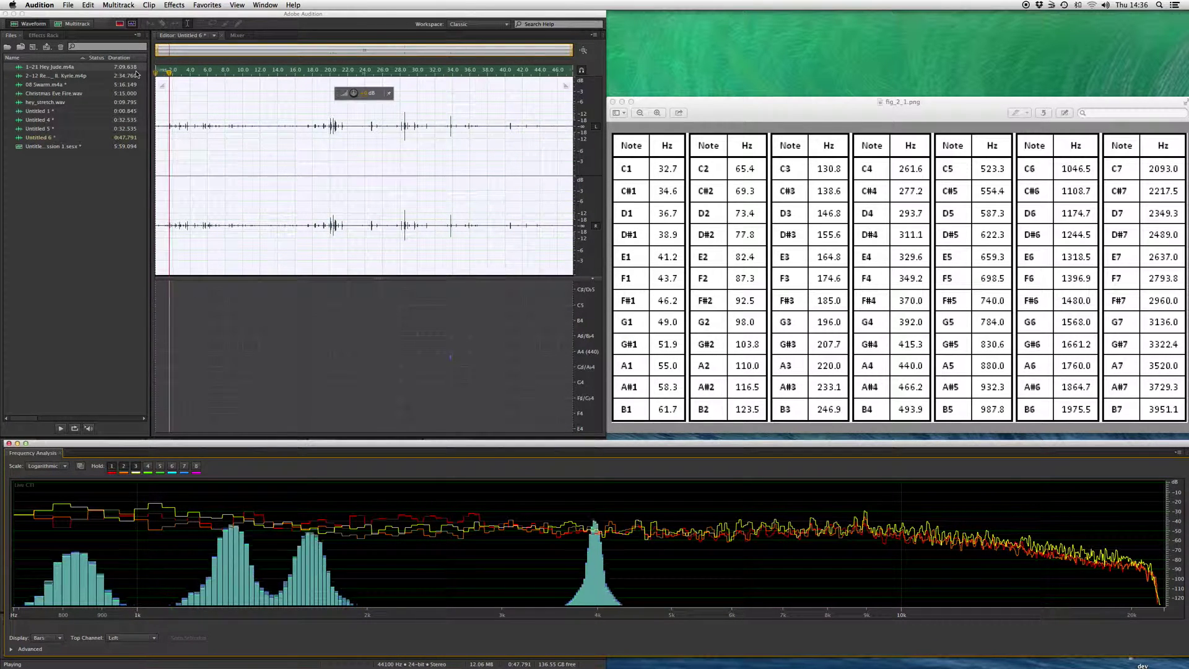
# Apply Amplify to the whole recording once more with its current settings
pyautogui.click(173, 5)
pyautogui.moveTo(205, 116)
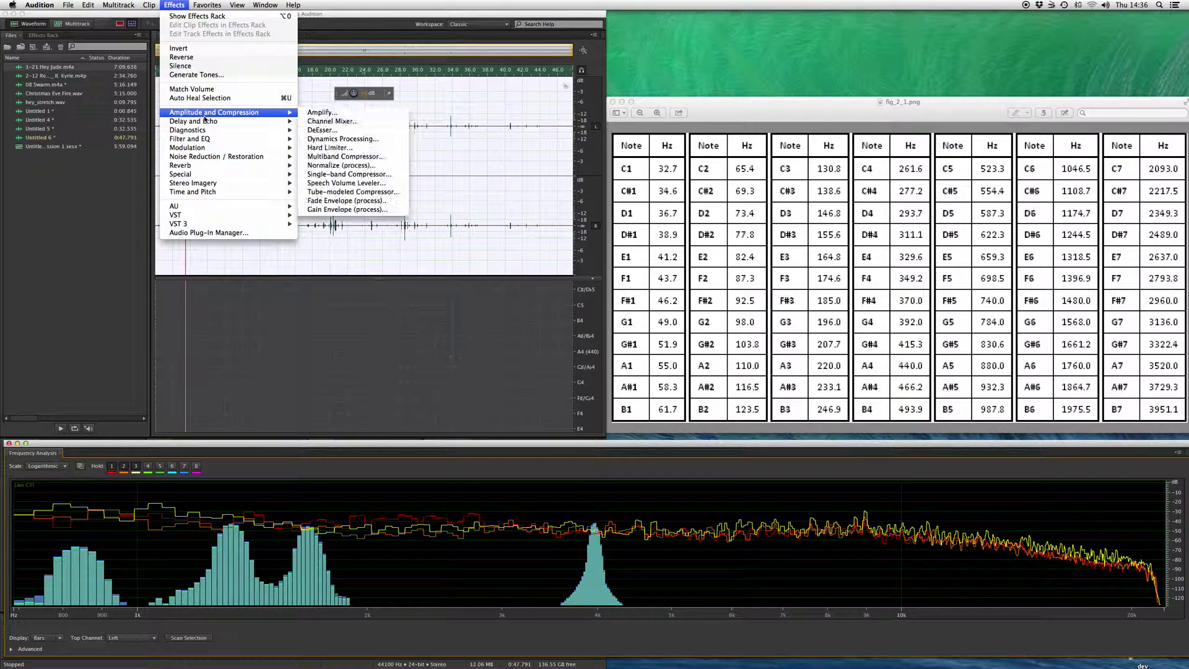
pyautogui.click(320, 112)
pyautogui.click(658, 398)
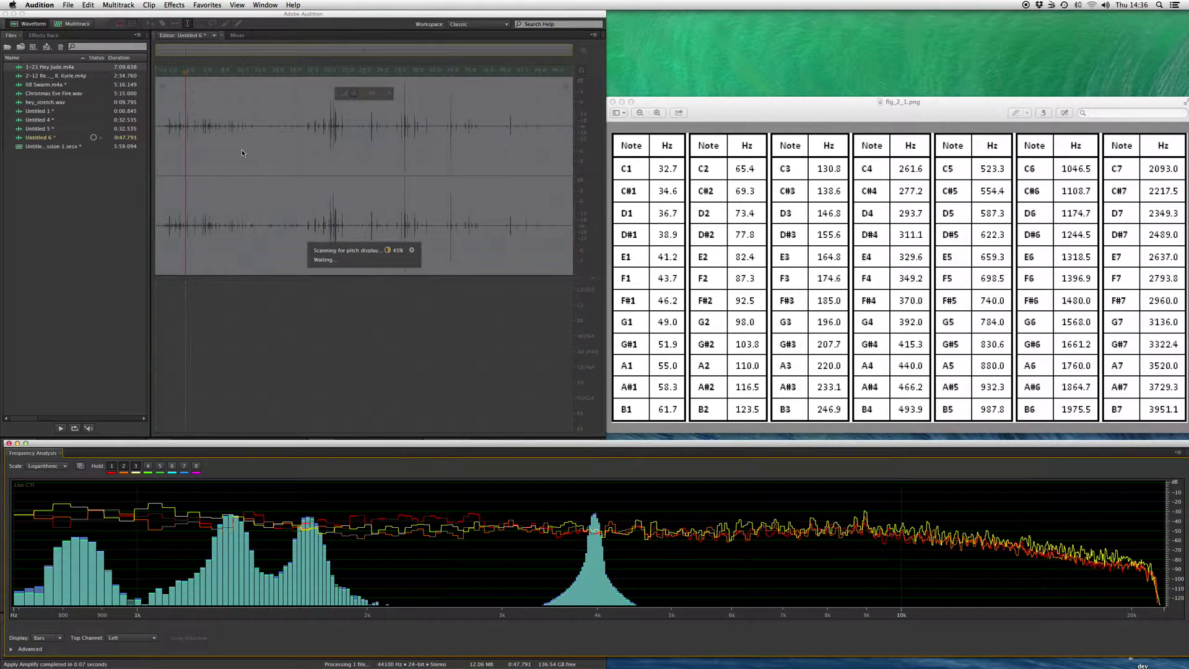
# Play part of the amplified recording, and load the "Gentle Hi Cut" preset in the 30-band Graphic Equalizer
pyautogui.press('space')
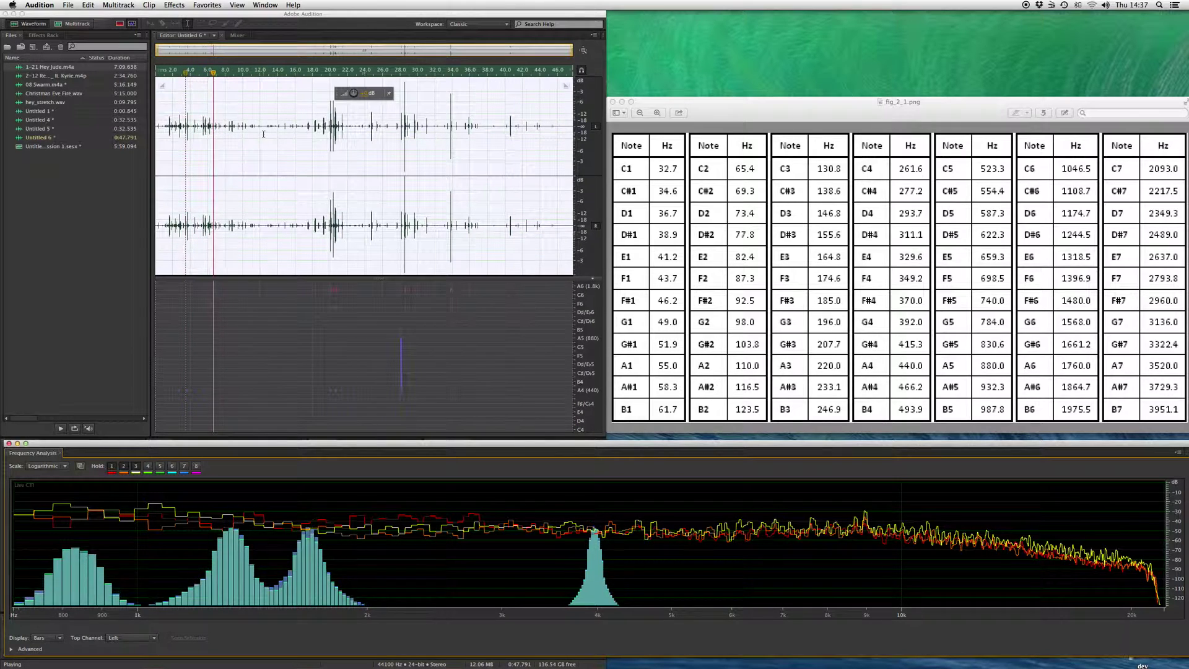
pyautogui.press('space')
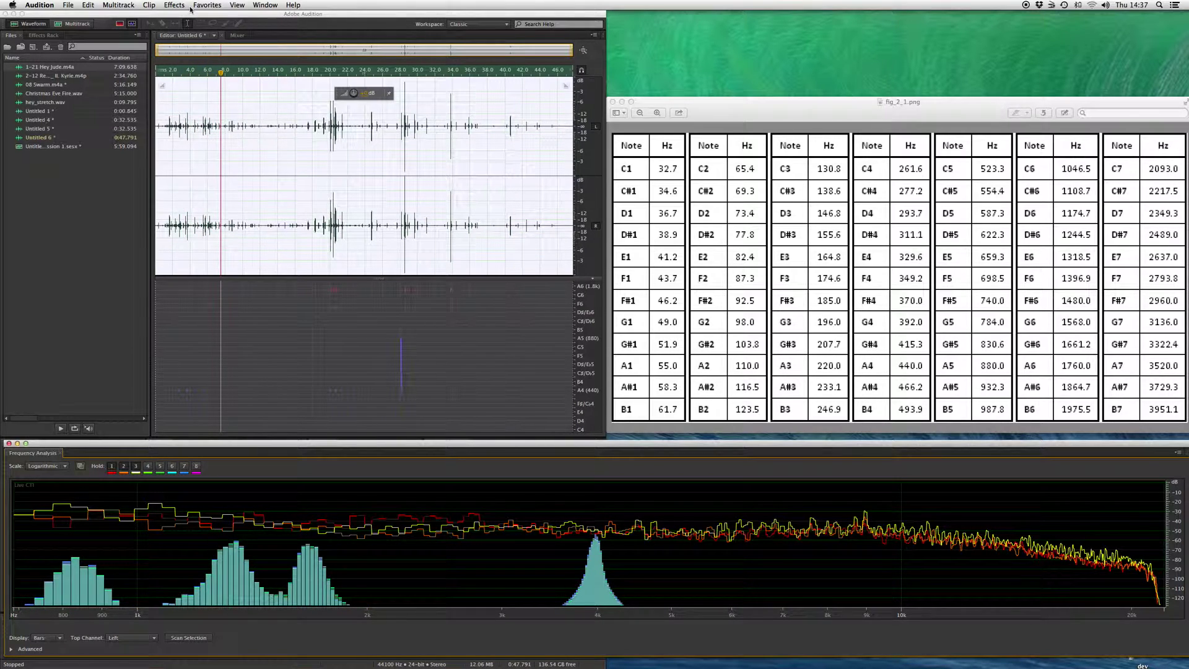
pyautogui.click(179, 5)
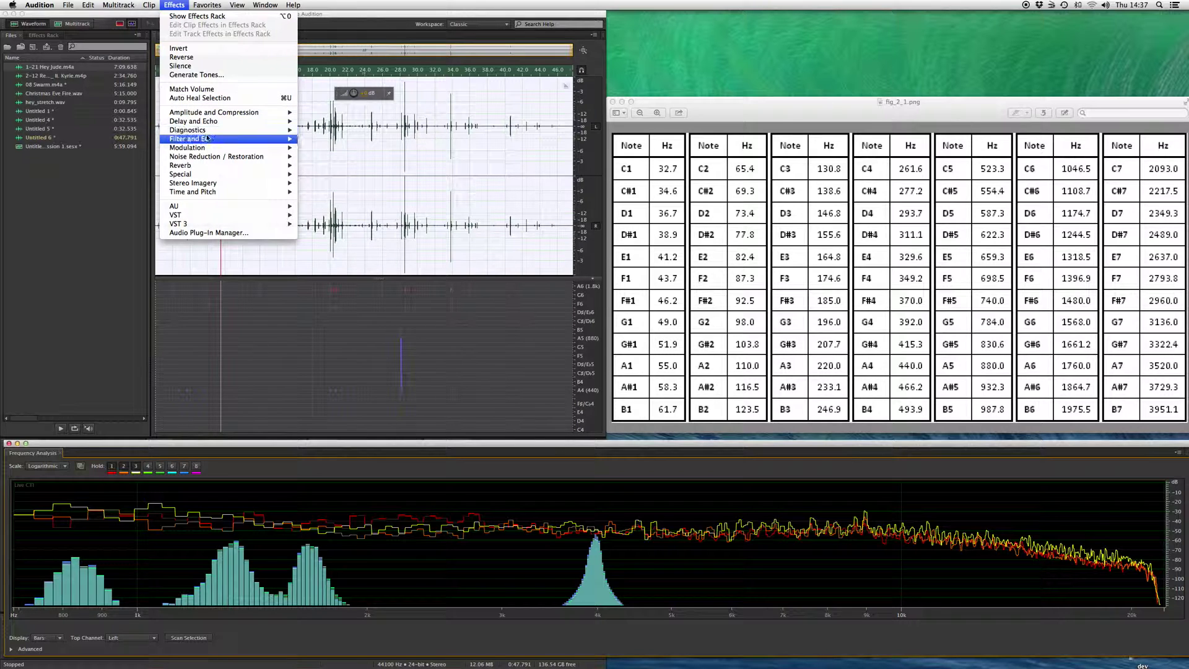
pyautogui.moveTo(207, 138)
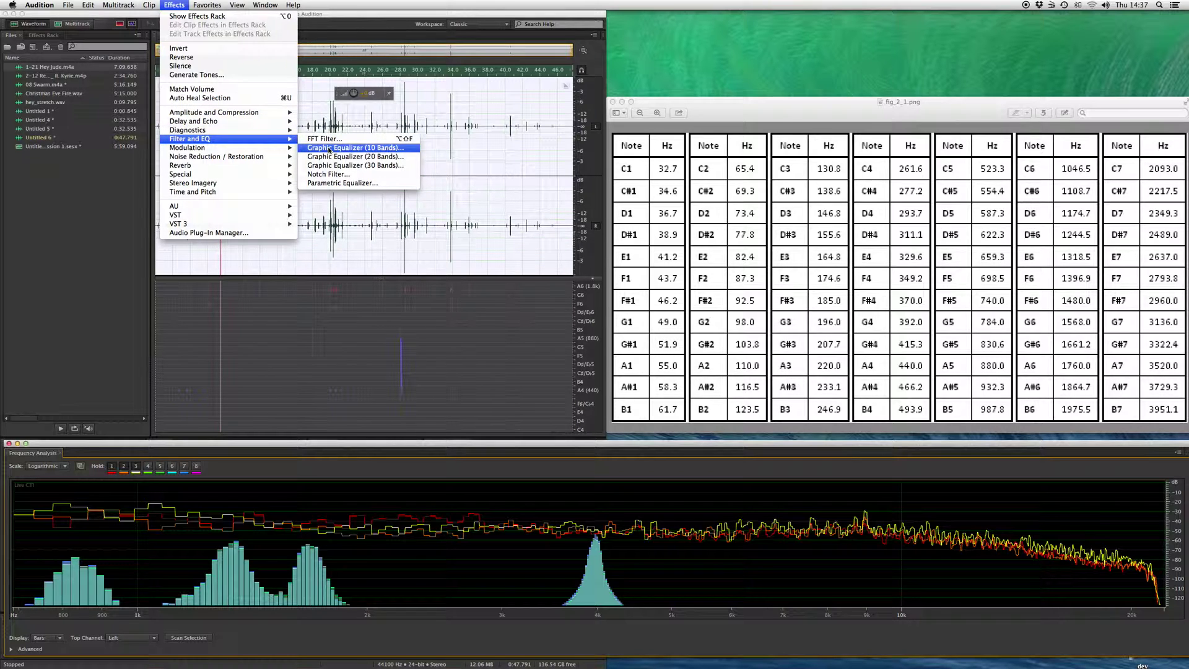
pyautogui.click(330, 165)
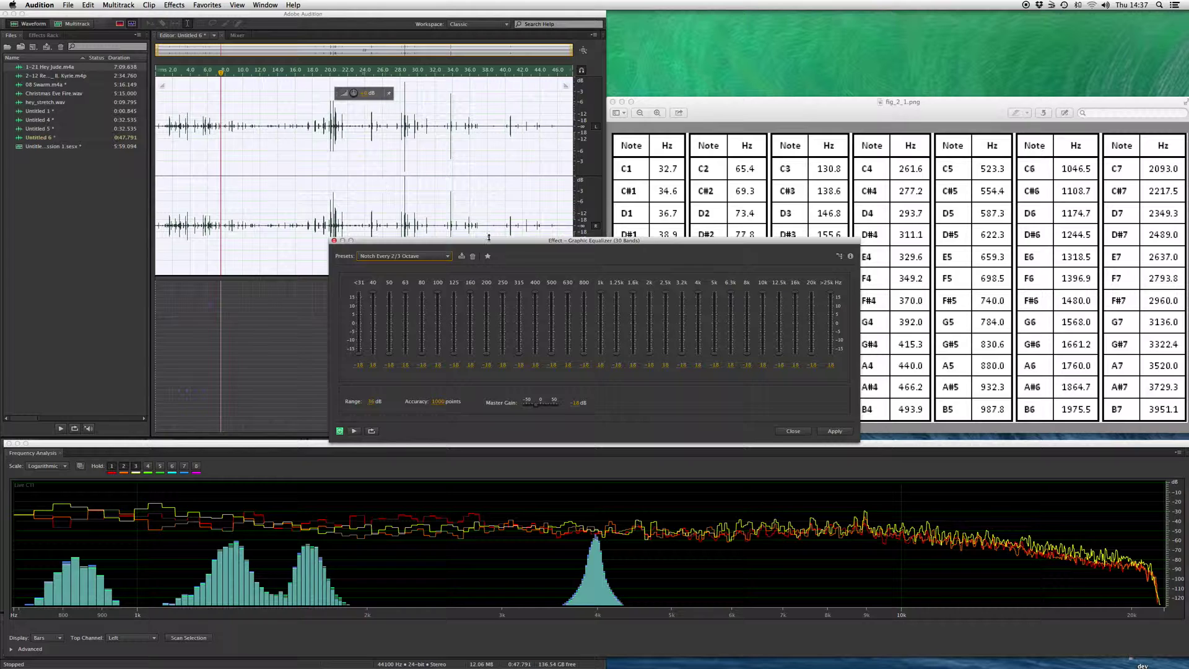
pyautogui.click(443, 257)
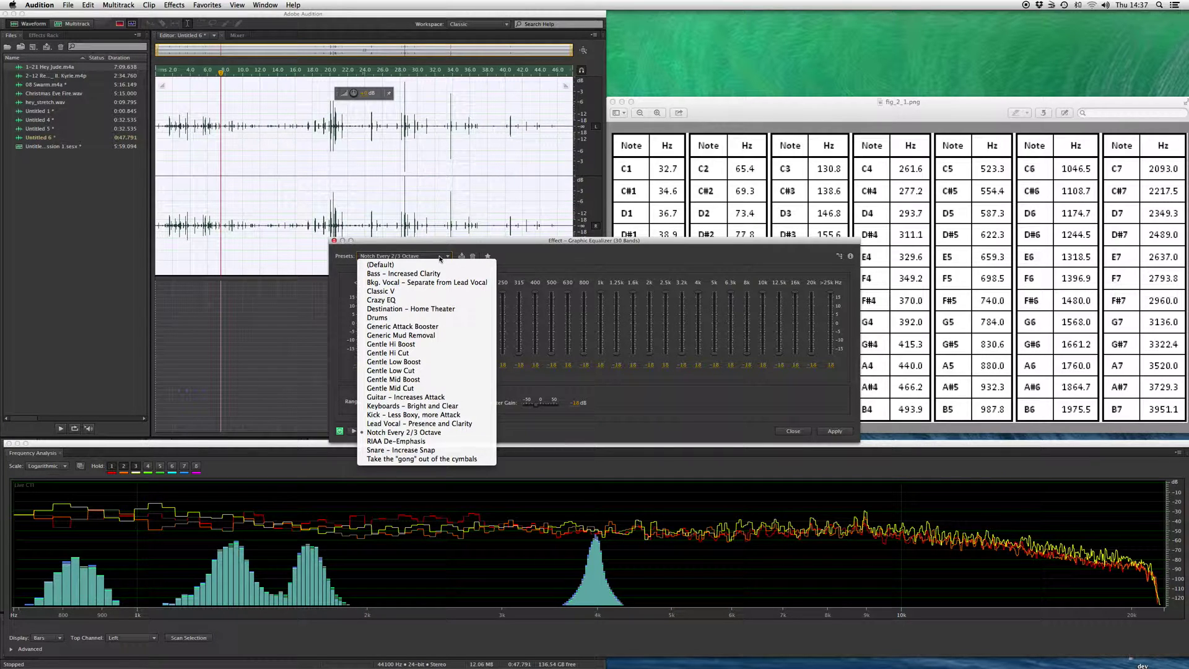
pyautogui.click(429, 353)
# Preview the equalizer while lowering the high bands further from 3.2 kHz upward, and apply it to the recording
pyautogui.click(354, 431)
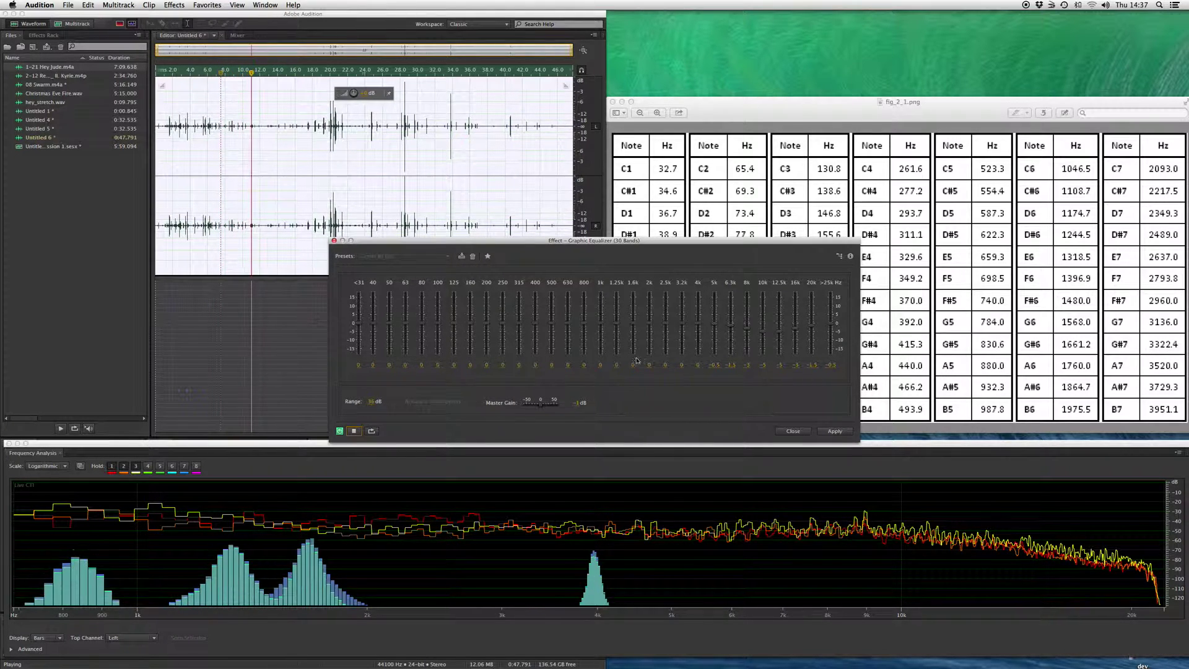
pyautogui.moveTo(830, 323); pyautogui.dragTo(682, 324)
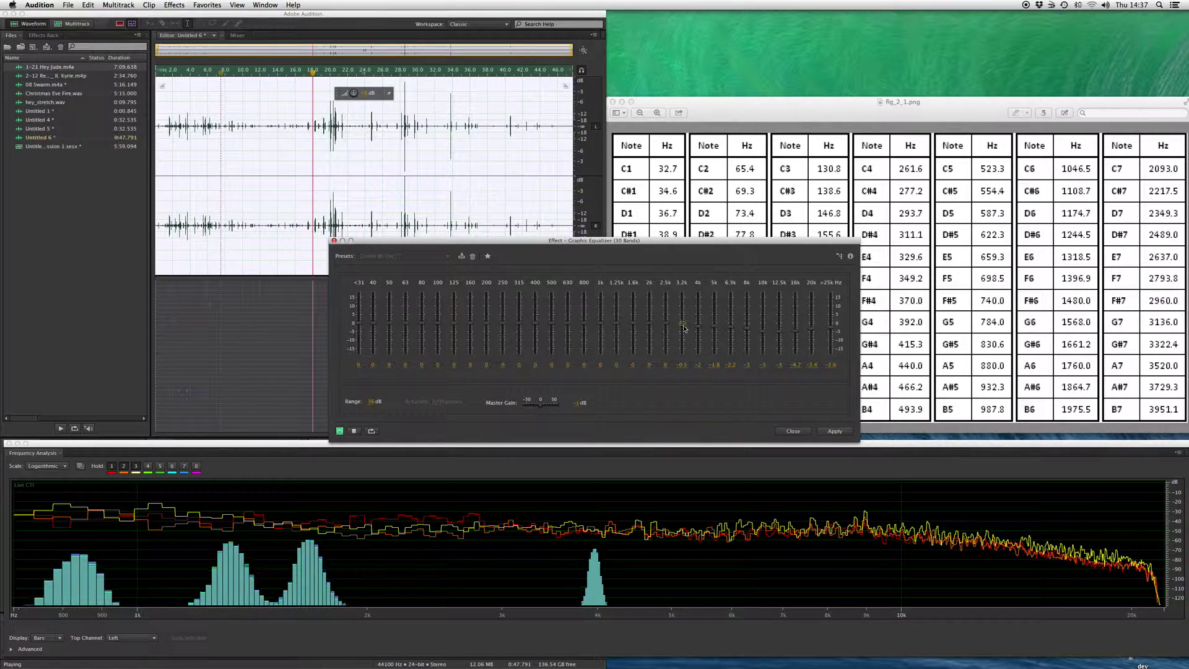
pyautogui.click(832, 431)
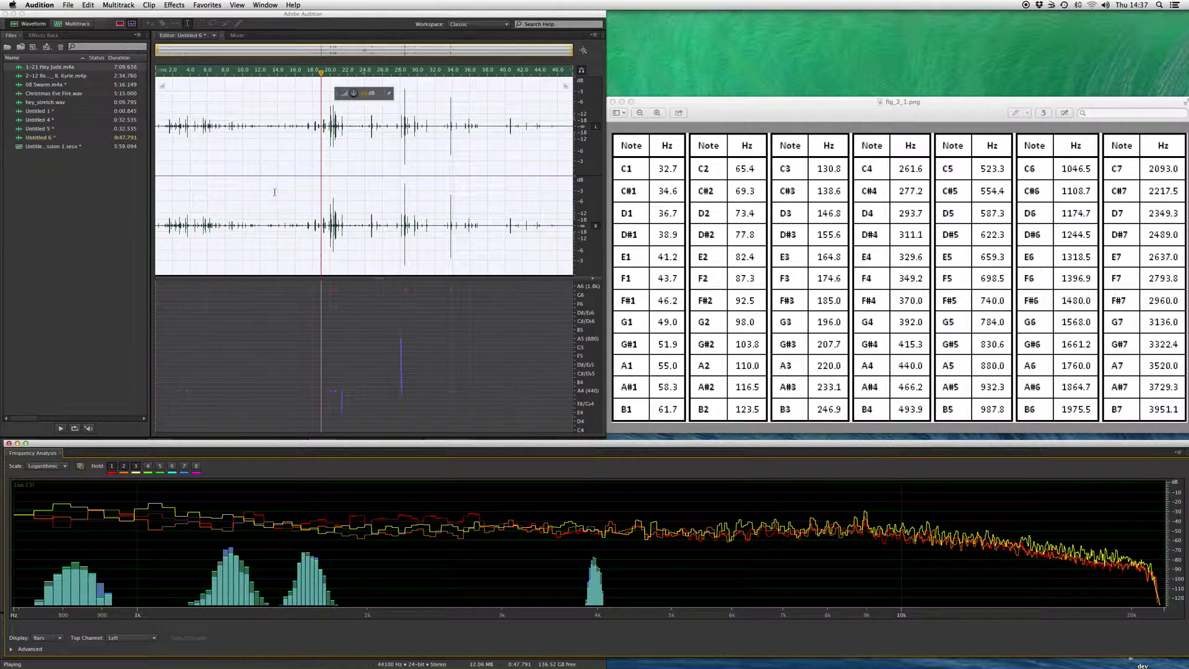